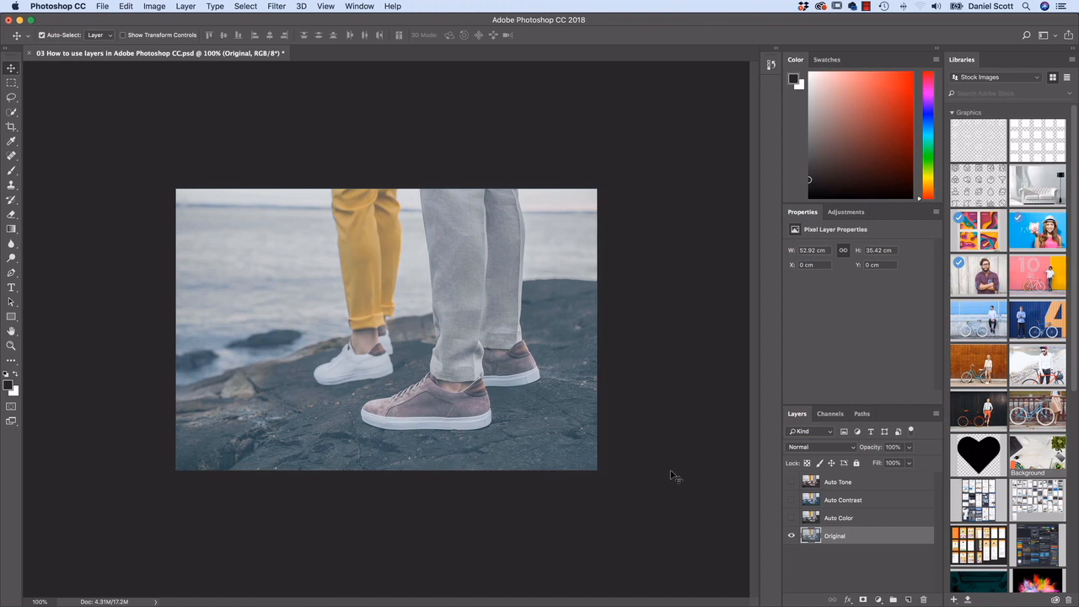
Show the Auto Color, Auto Contrast and Auto Tone layers one after another to preview each correction over the original photo.
click(791, 517)
click(791, 499)
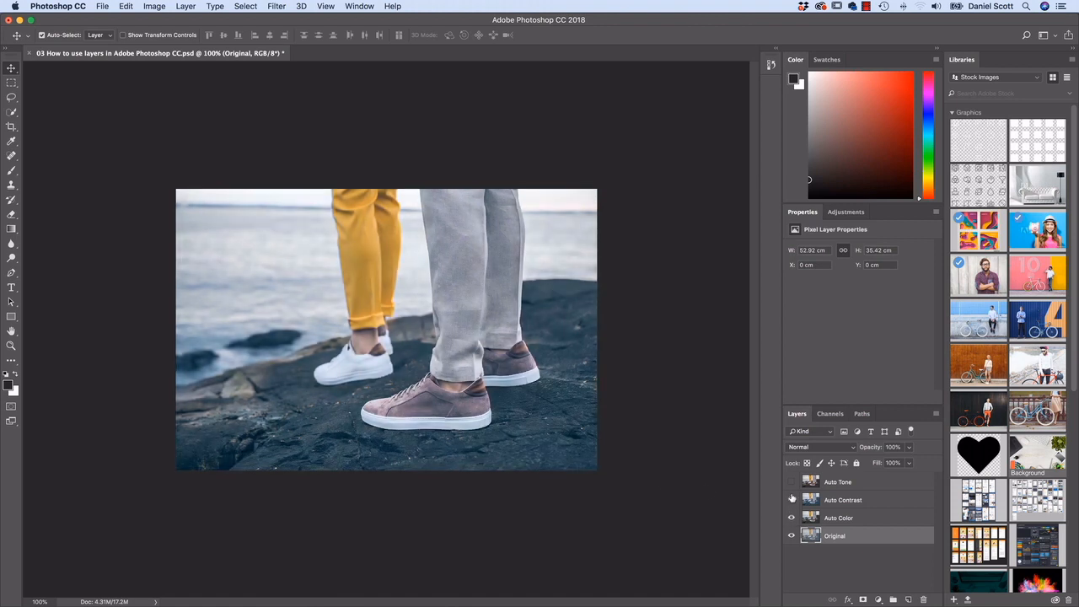
click(791, 482)
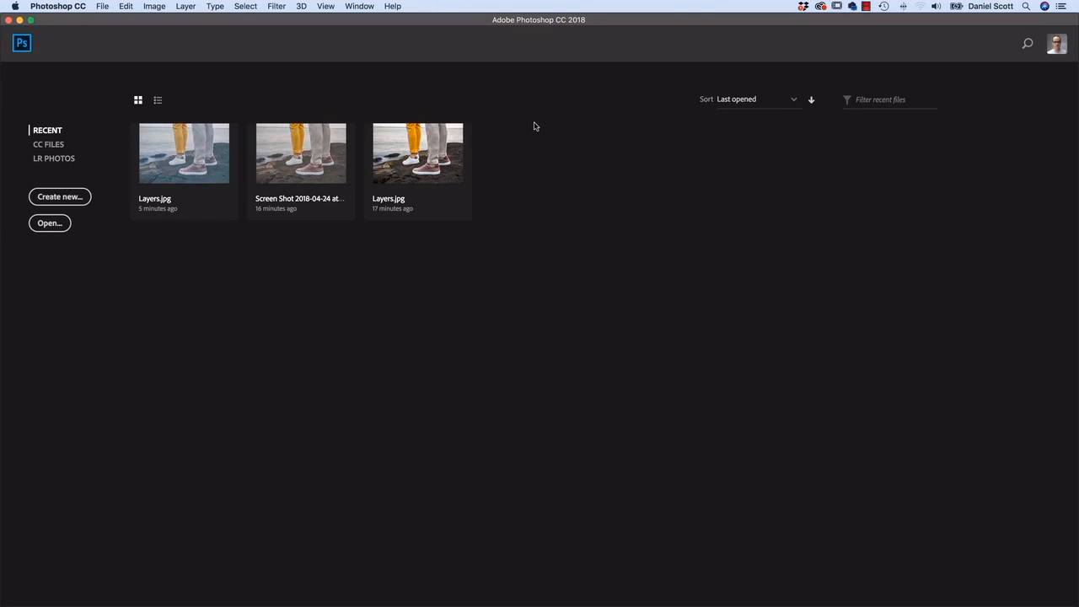
Open Layers.jpg from the 01 Layers folder inside Exercise Files.
click(103, 7)
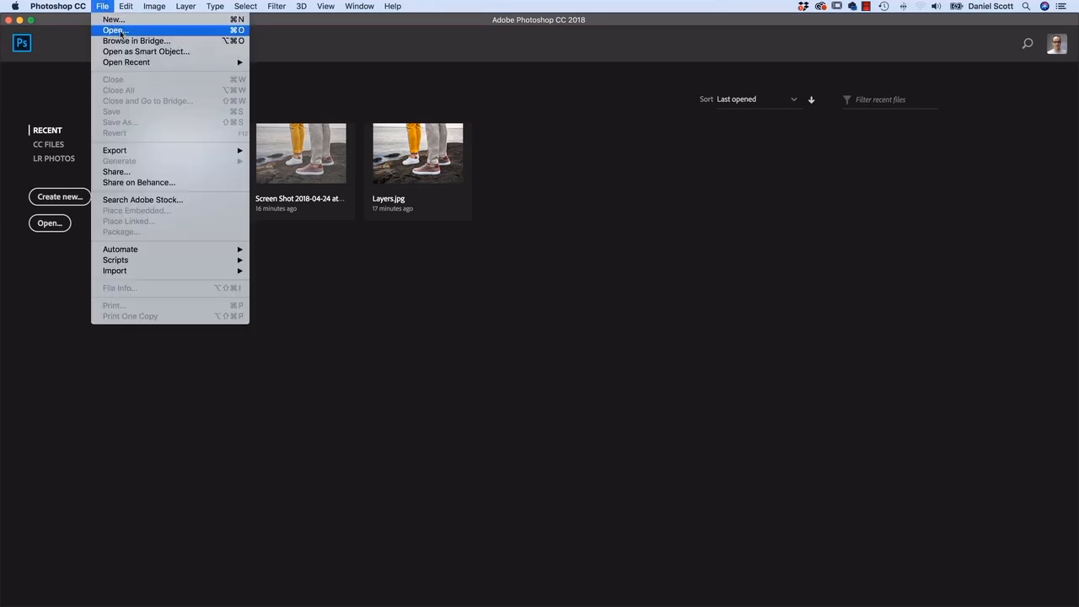
click(120, 31)
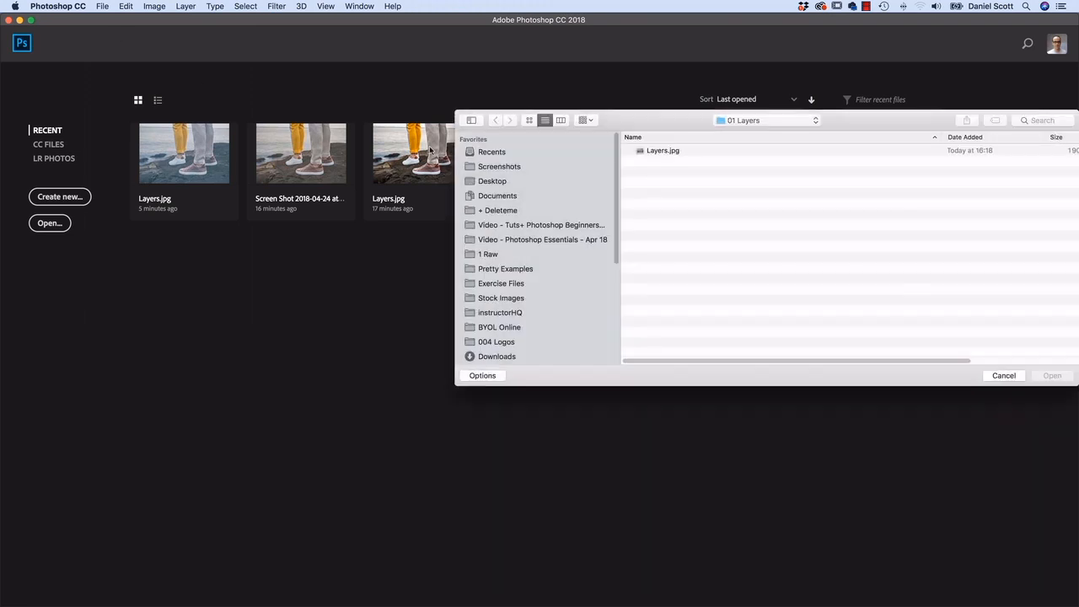
click(509, 284)
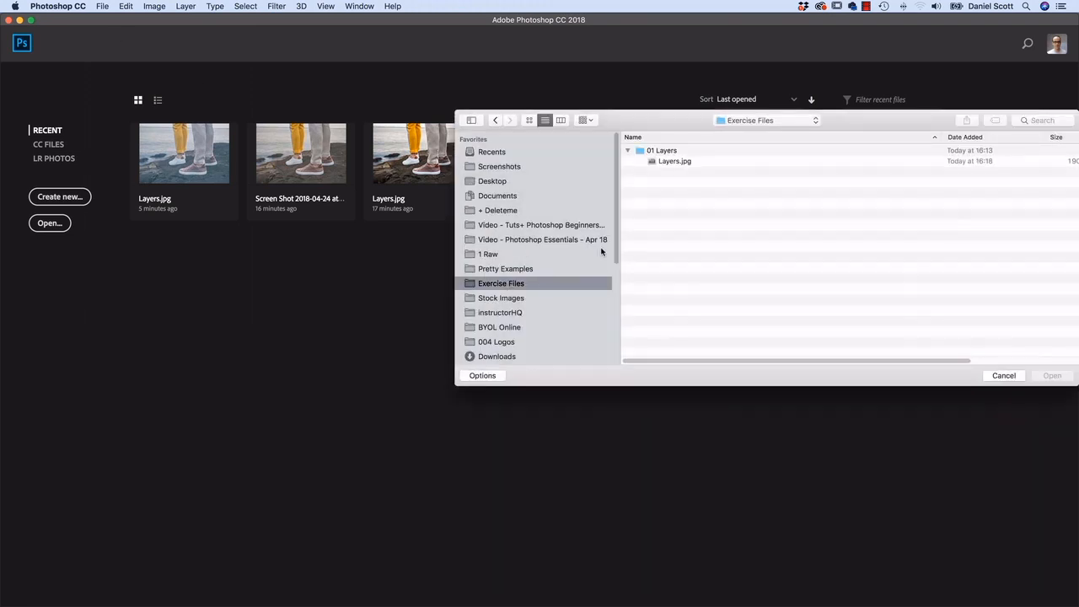
click(637, 153)
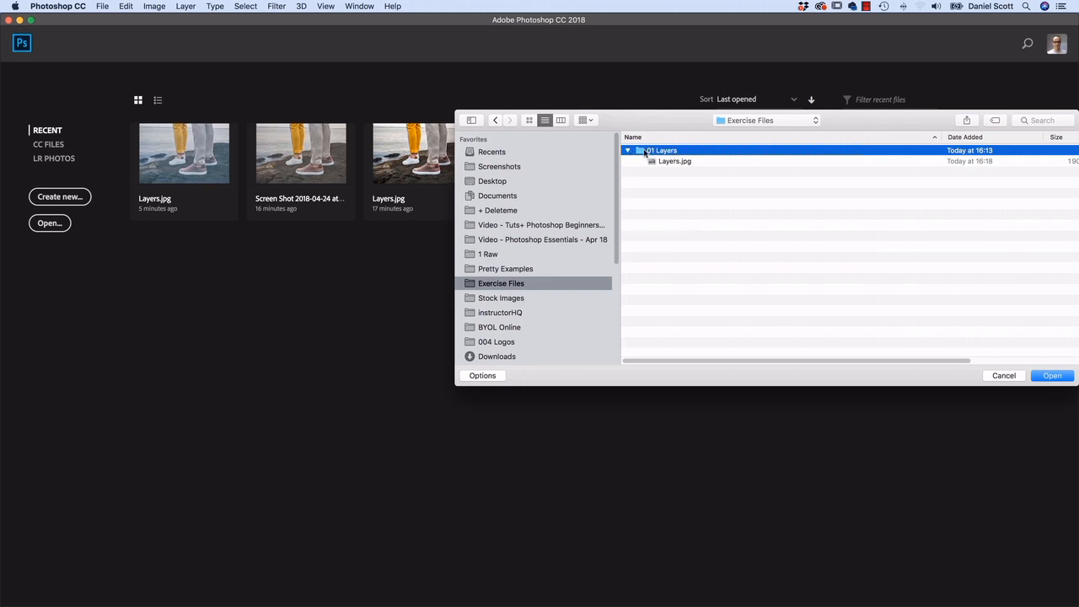
double_click(645, 152)
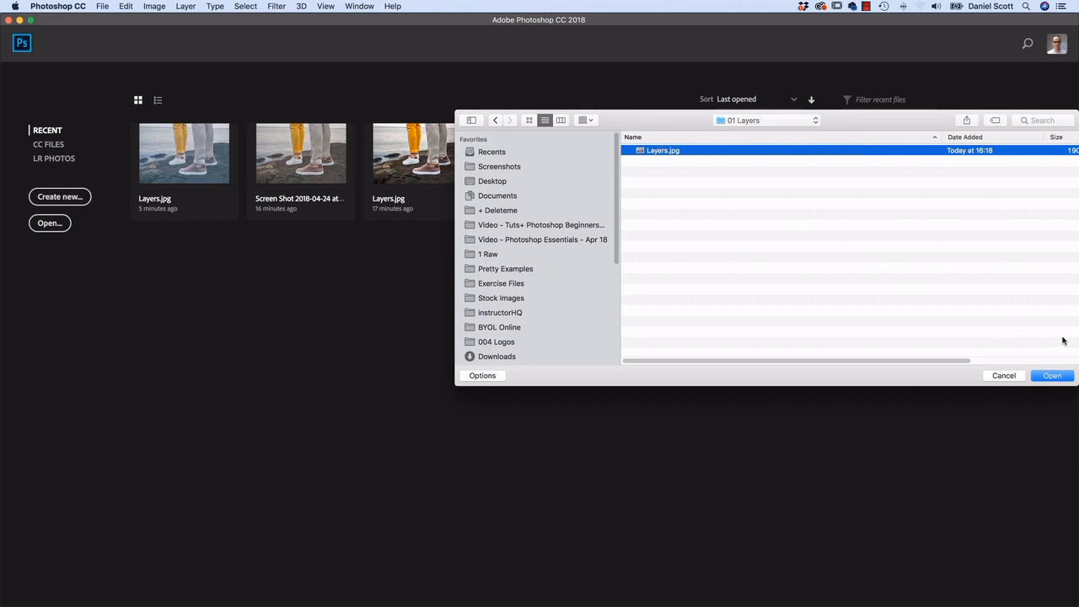
click(1054, 376)
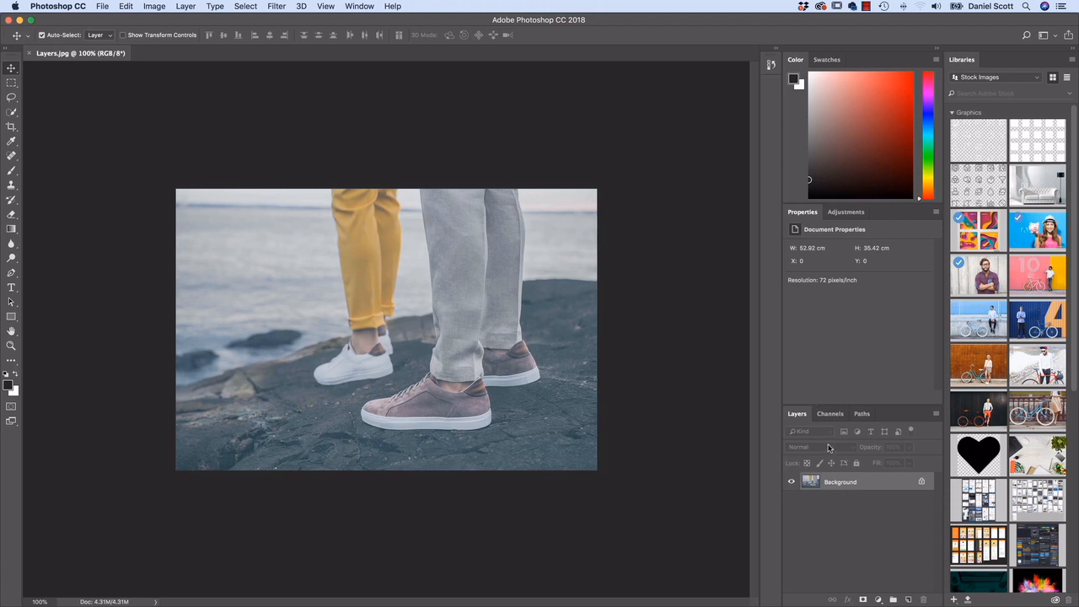
click(358, 7)
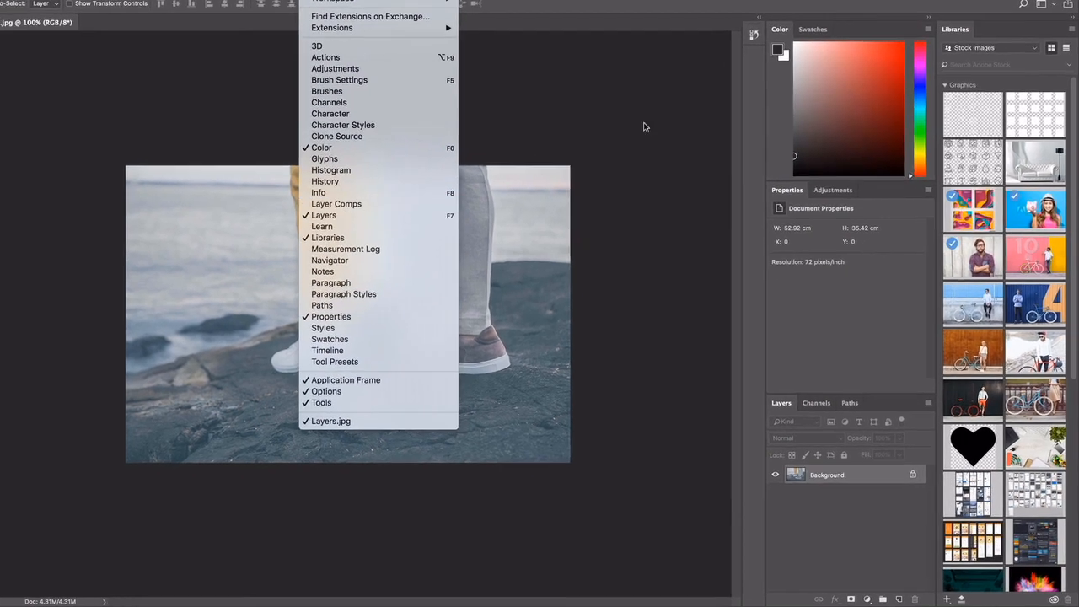
click(665, 155)
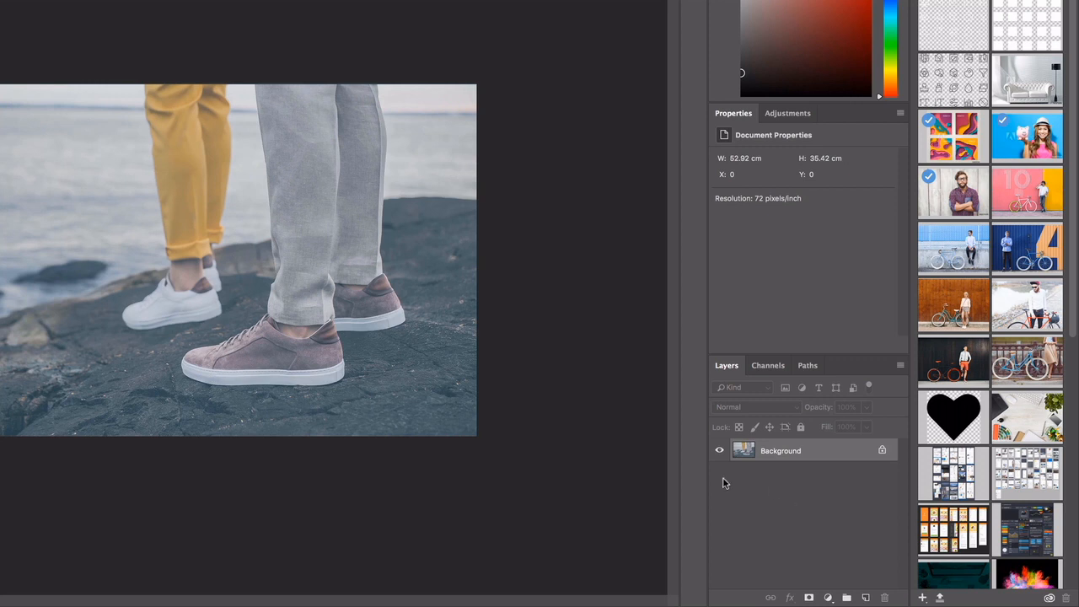
Duplicate the Background layer within Layers.jpg and name the copy "Auto Tone".
right_click(784, 454)
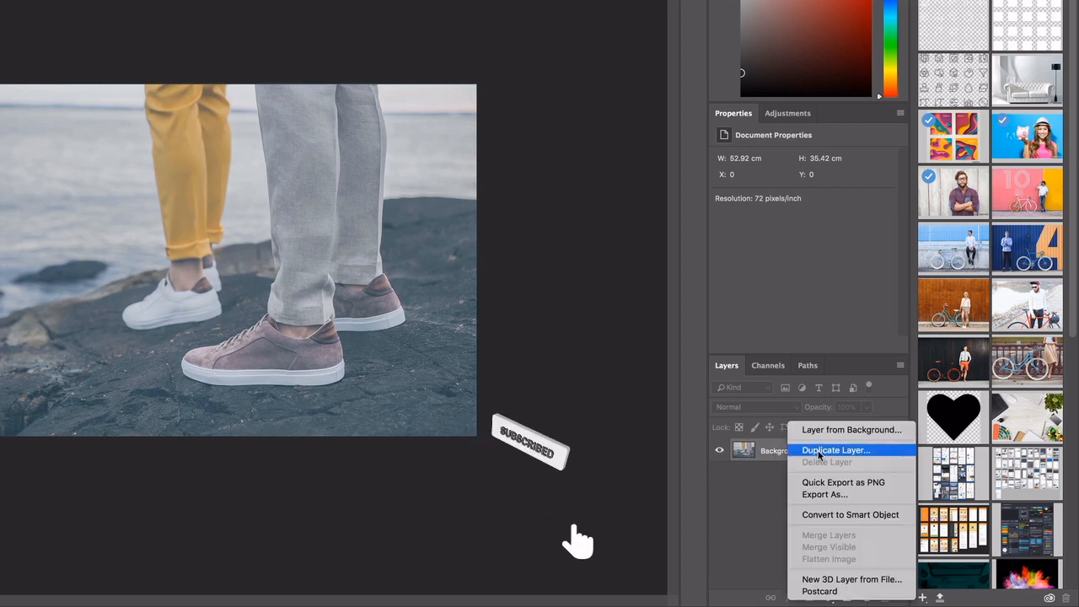
click(819, 452)
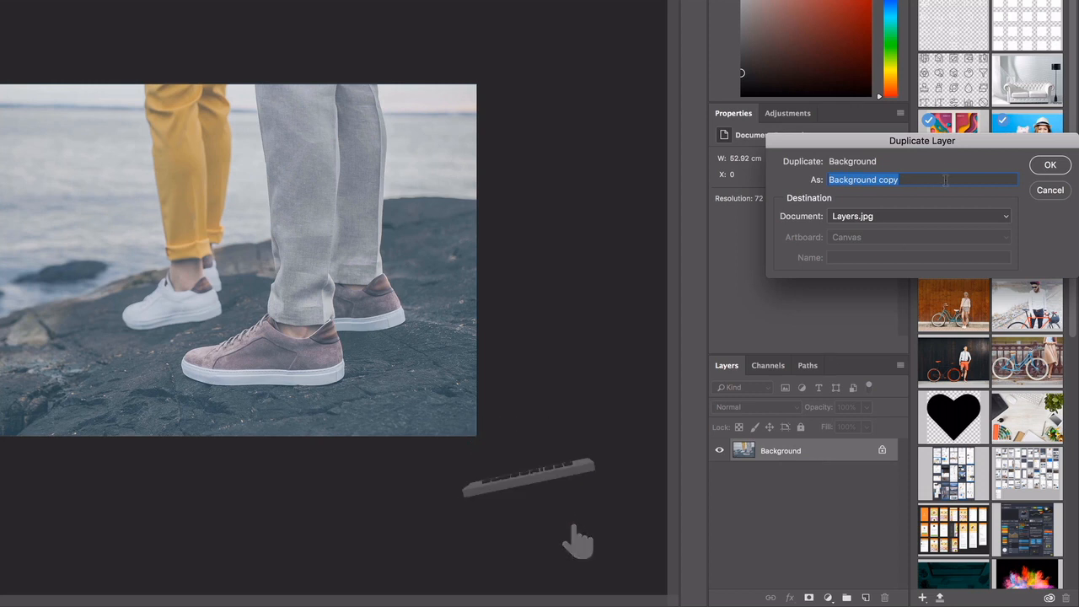
drag(977, 147, 415, 199)
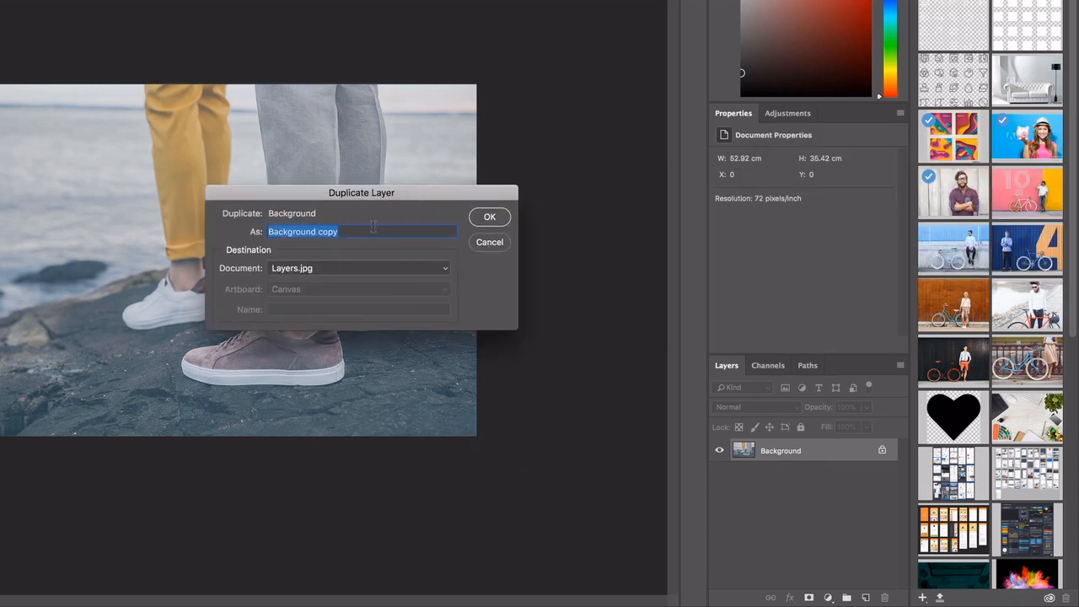
text(Auto)
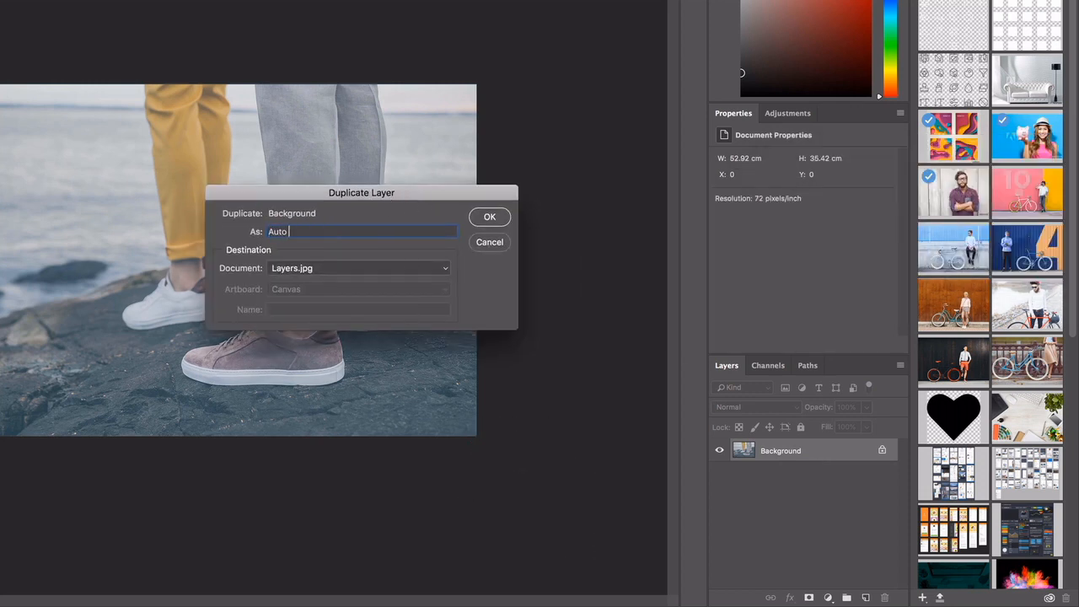
text( Tone)
click(488, 219)
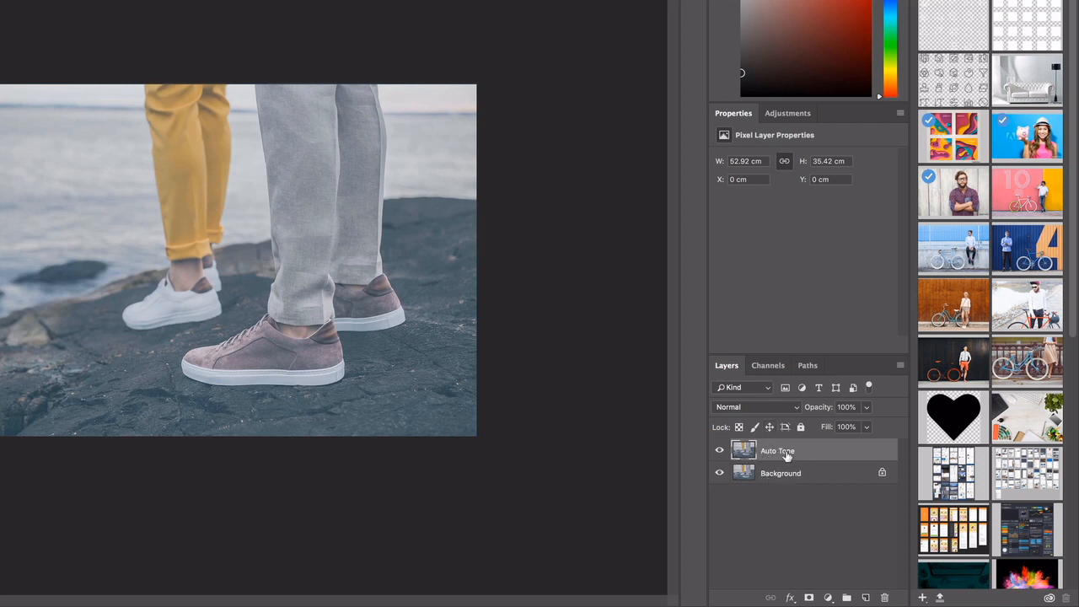
Apply the Auto Tone correction to the Auto Tone layer, leaving the Background layer unedited.
click(817, 478)
click(808, 457)
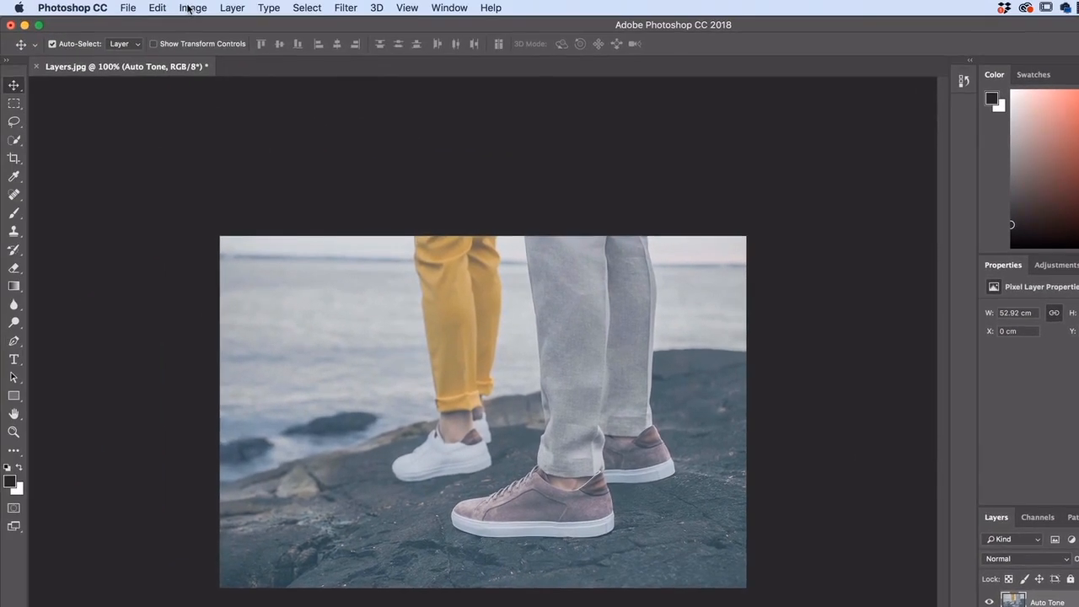
click(191, 8)
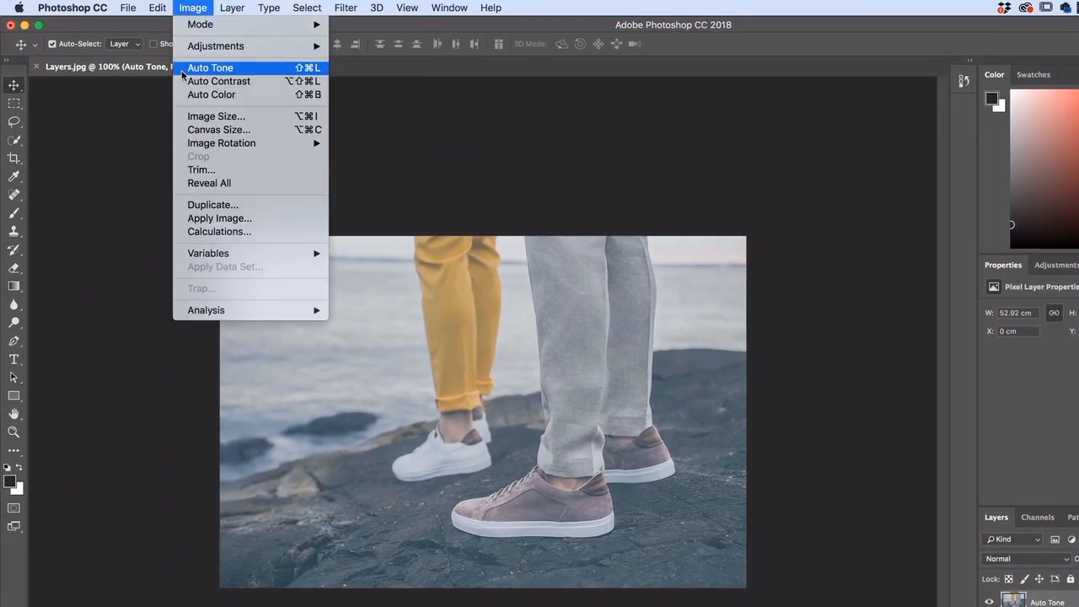
click(226, 69)
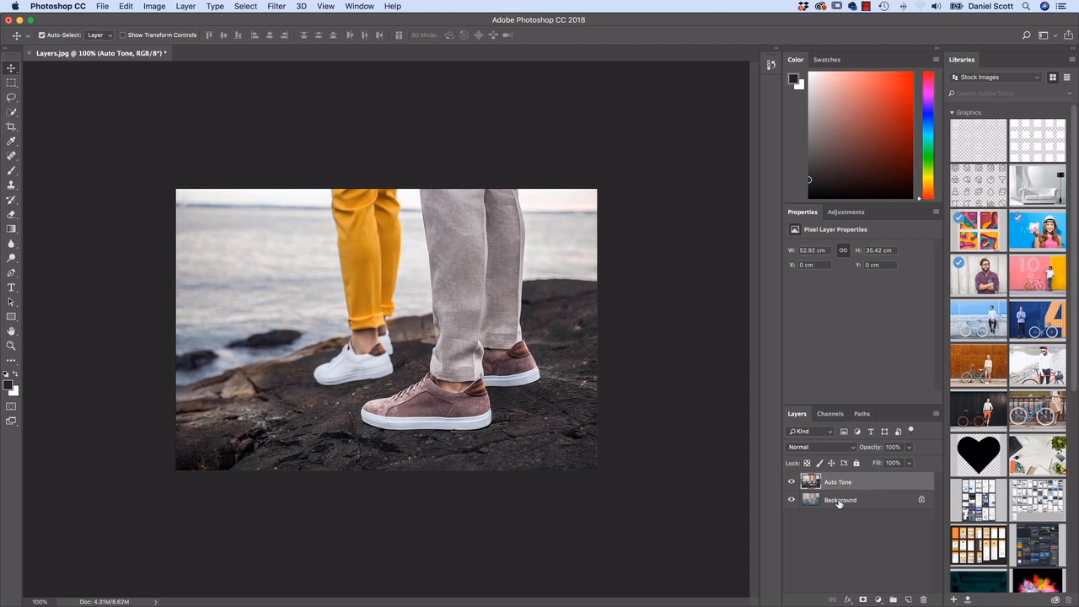
Compare the Auto Tone layer with the original by switching its visibility repeatedly, and leave it hidden.
click(791, 483)
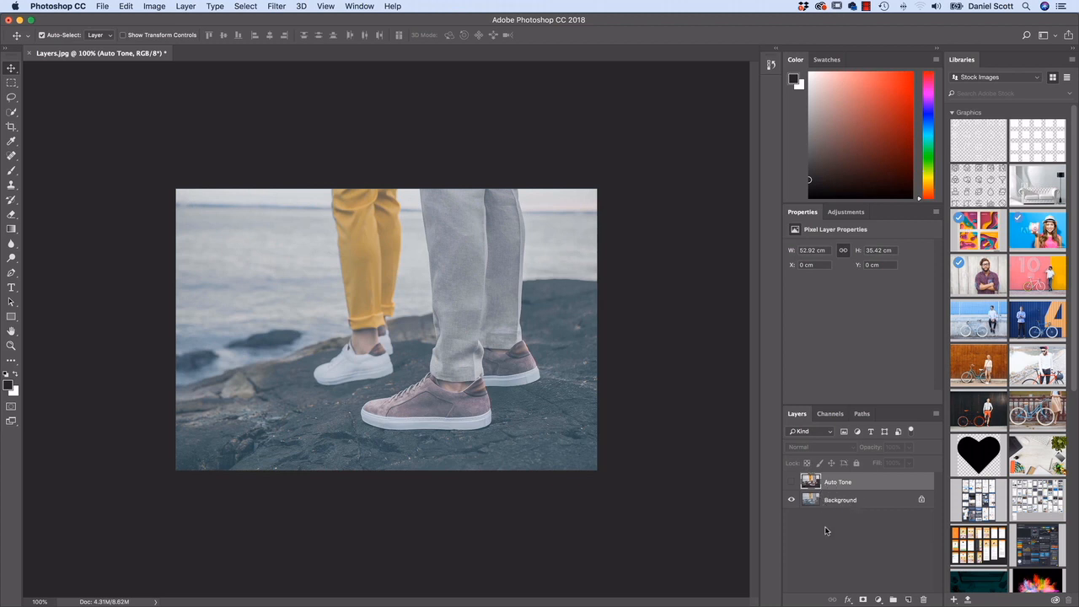
click(791, 483)
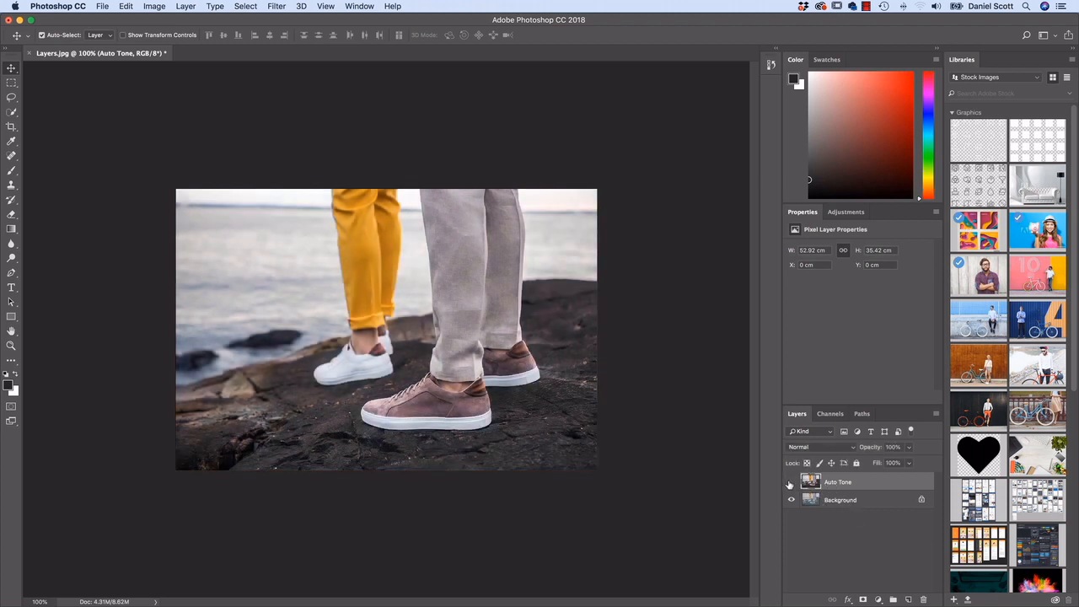
click(790, 483)
click(790, 483)
click(790, 483)
click(790, 483)
click(791, 483)
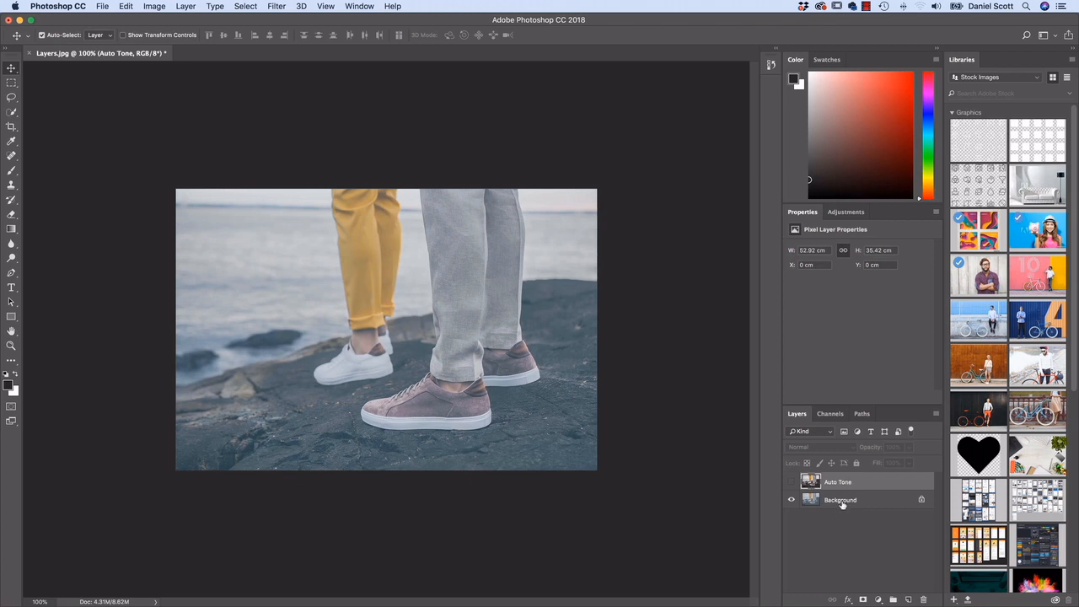
Duplicate the Background layer as "Auto Contrast" and apply the Auto Contrast correction to the copy.
click(843, 504)
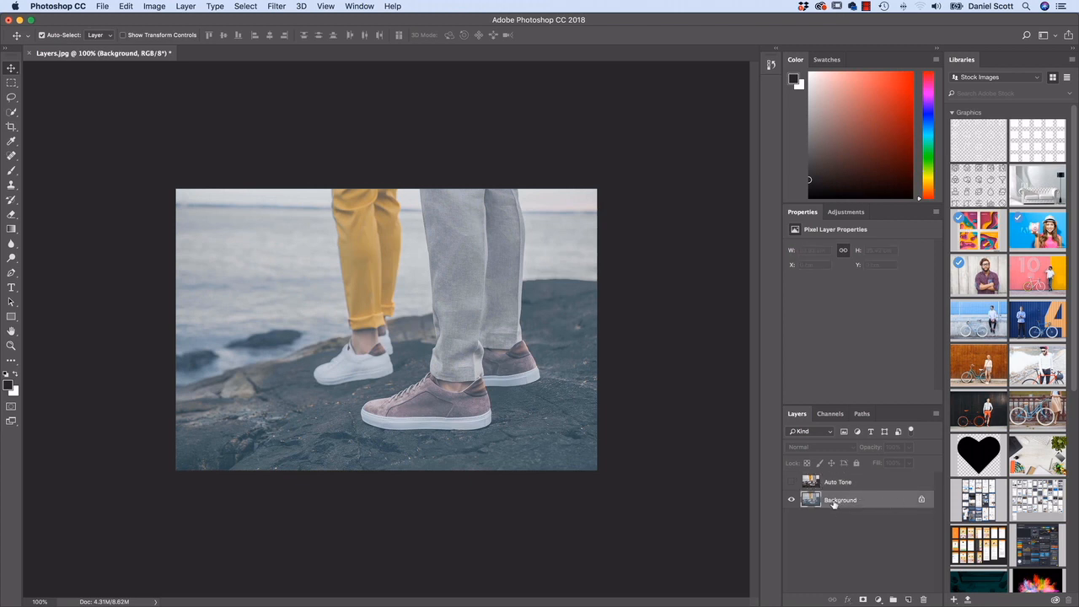
right_click(846, 503)
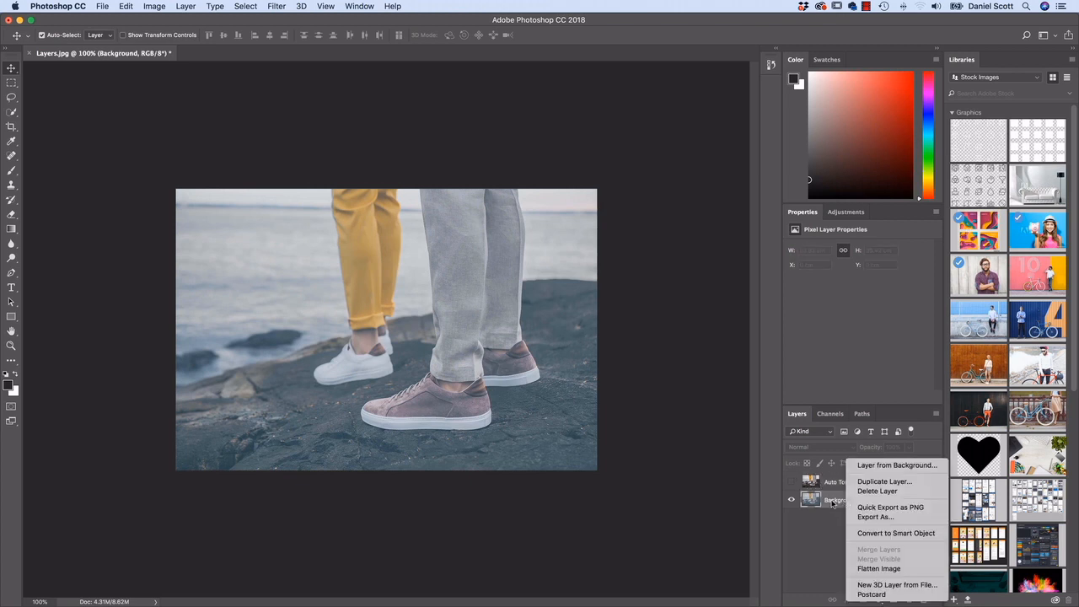
click(870, 482)
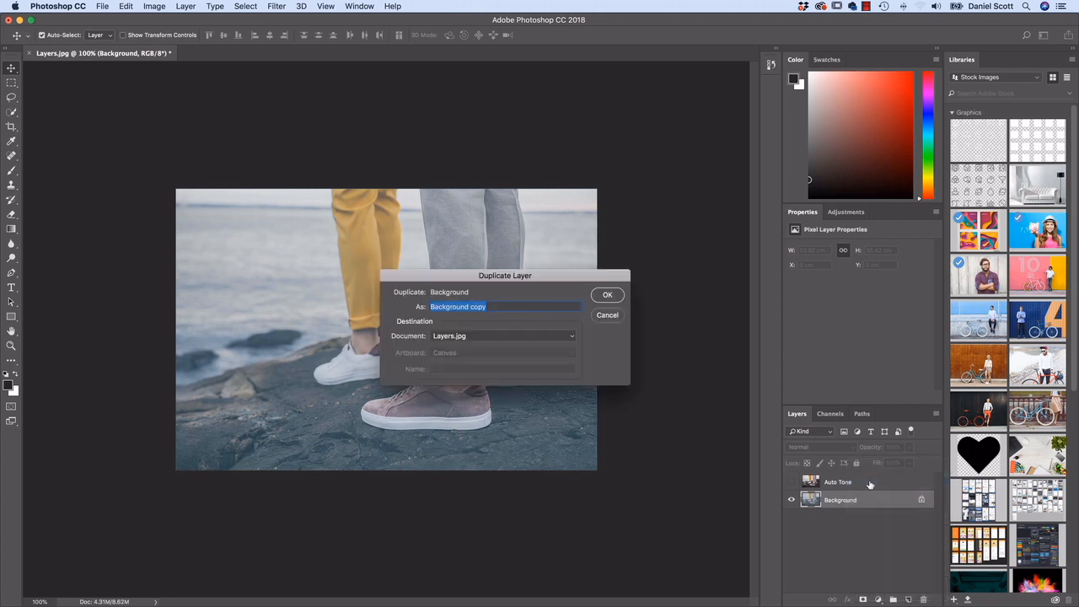
text(Auto Contrast)
key(Return)
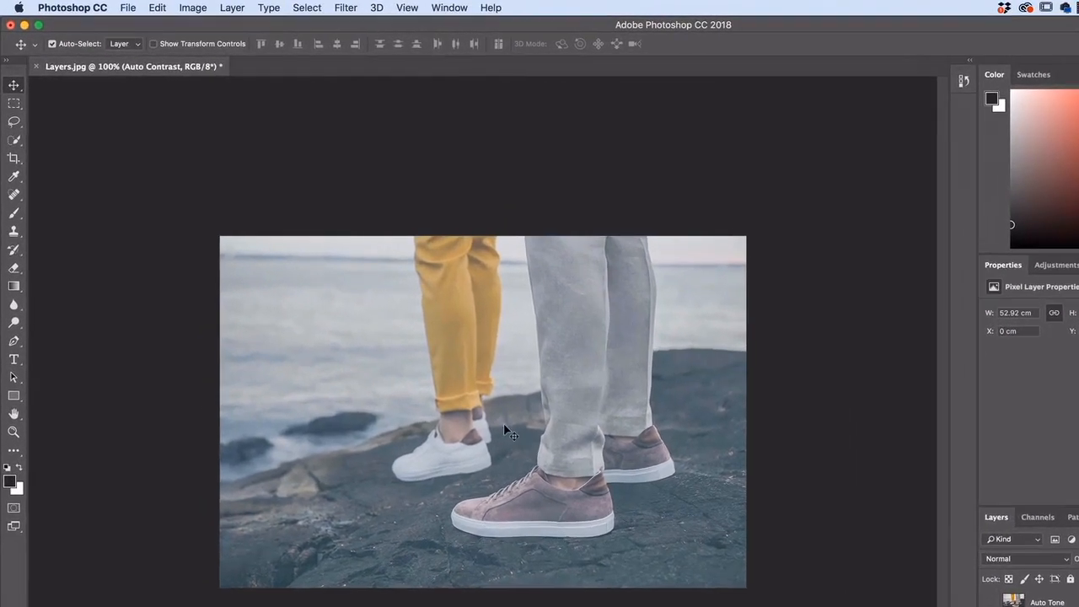
click(173, 7)
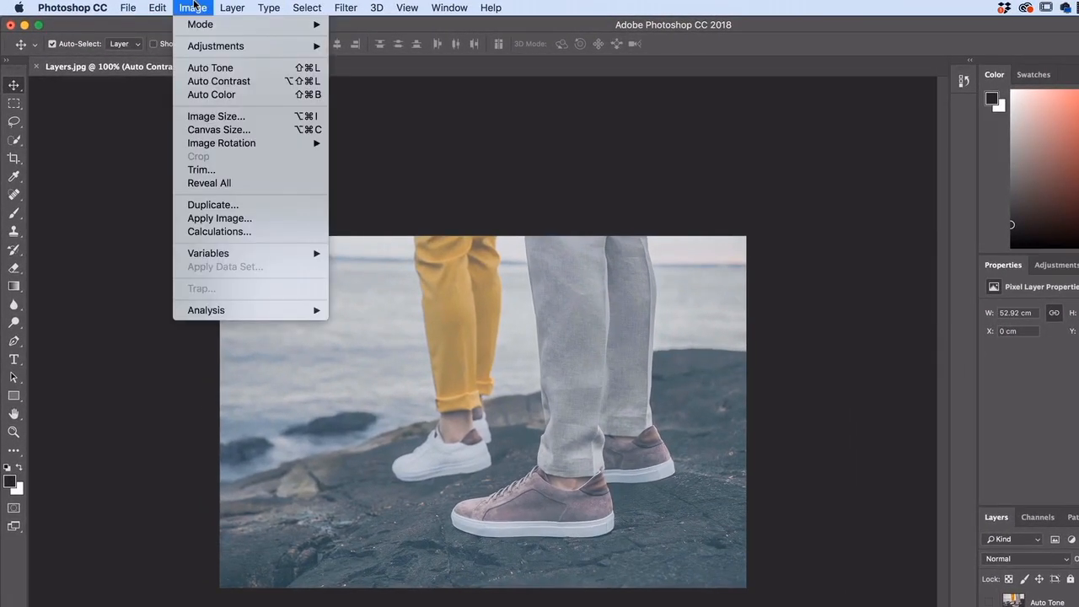
click(219, 82)
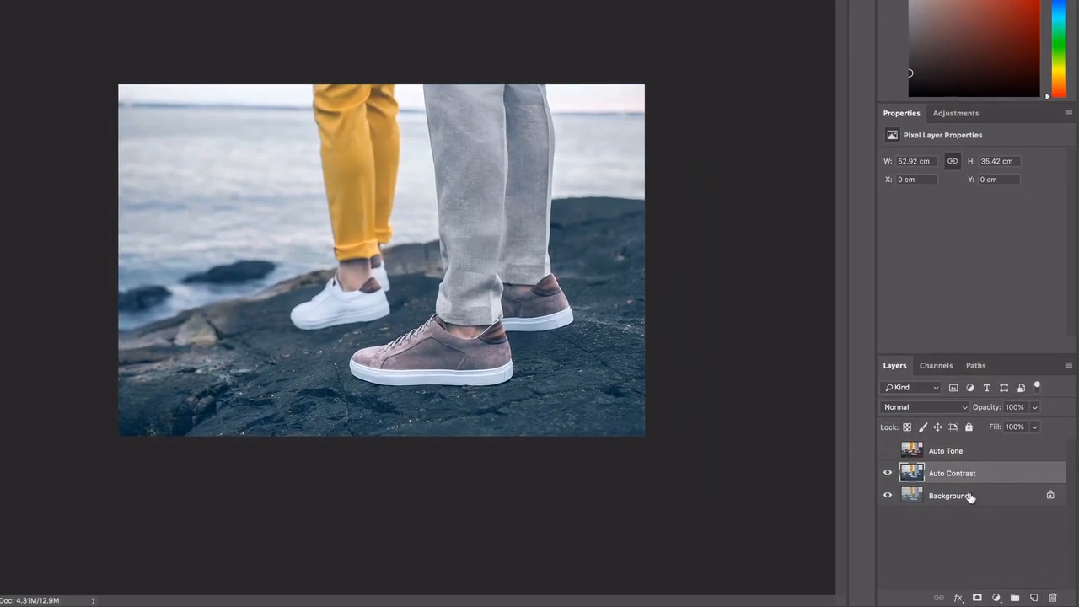
Compare the Auto Contrast layer with the Background by hiding and showing it, and leave it shown.
click(888, 473)
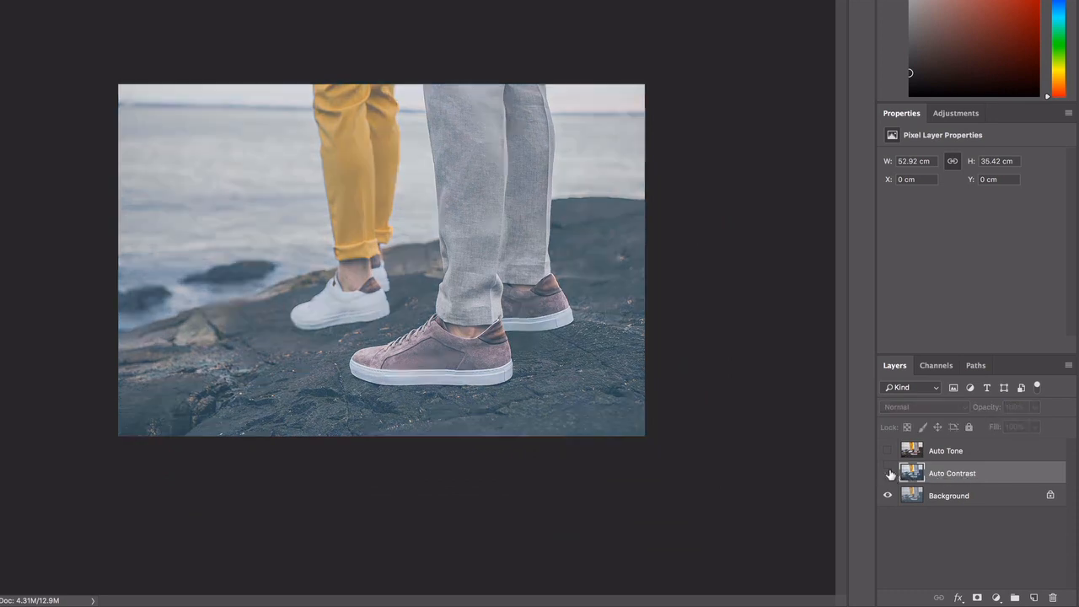
click(887, 473)
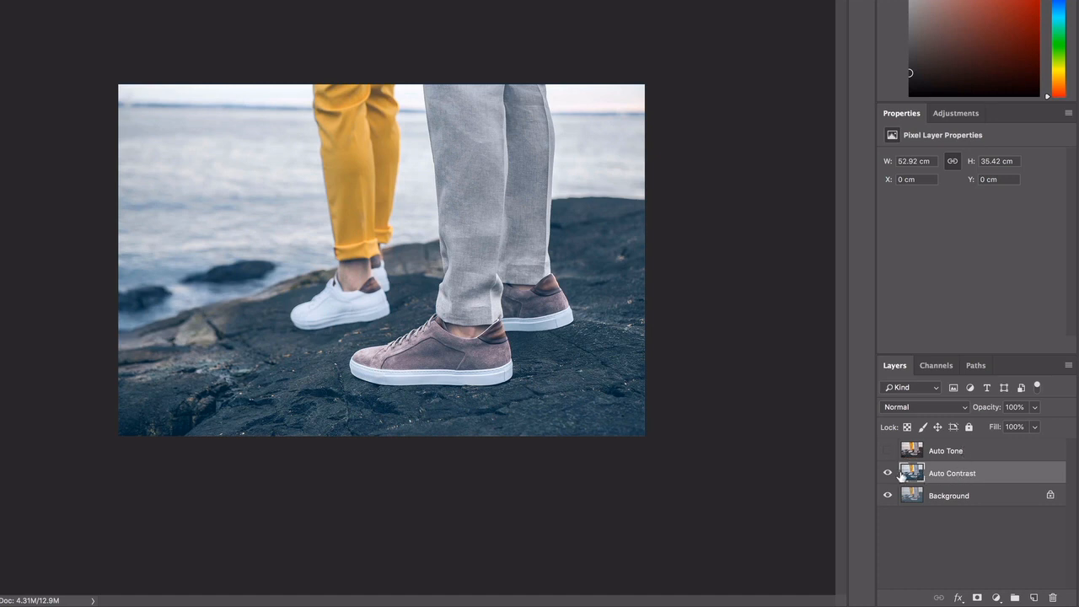
click(888, 473)
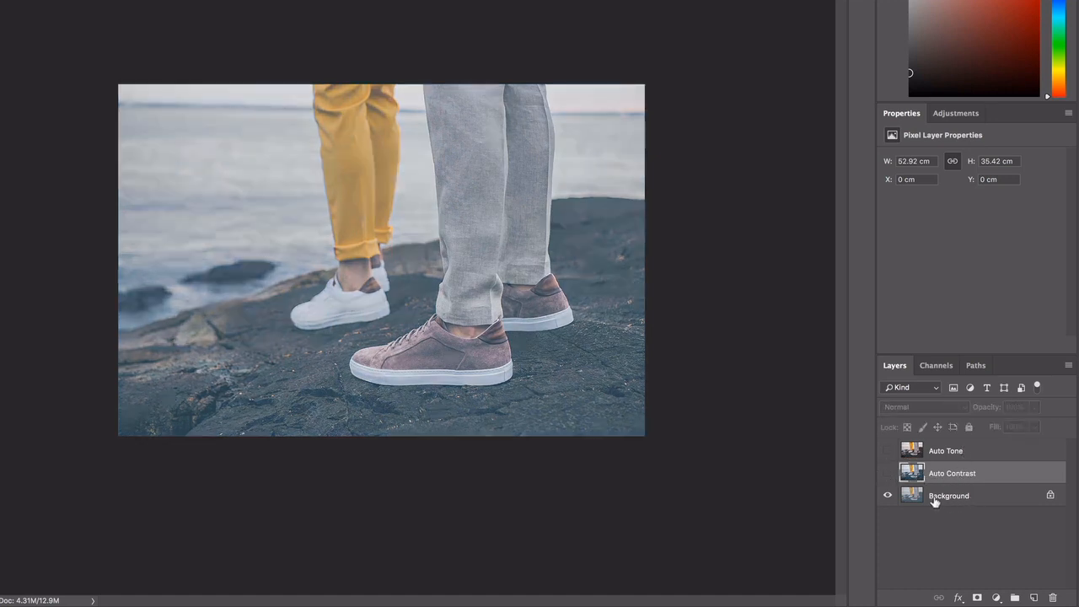
click(888, 473)
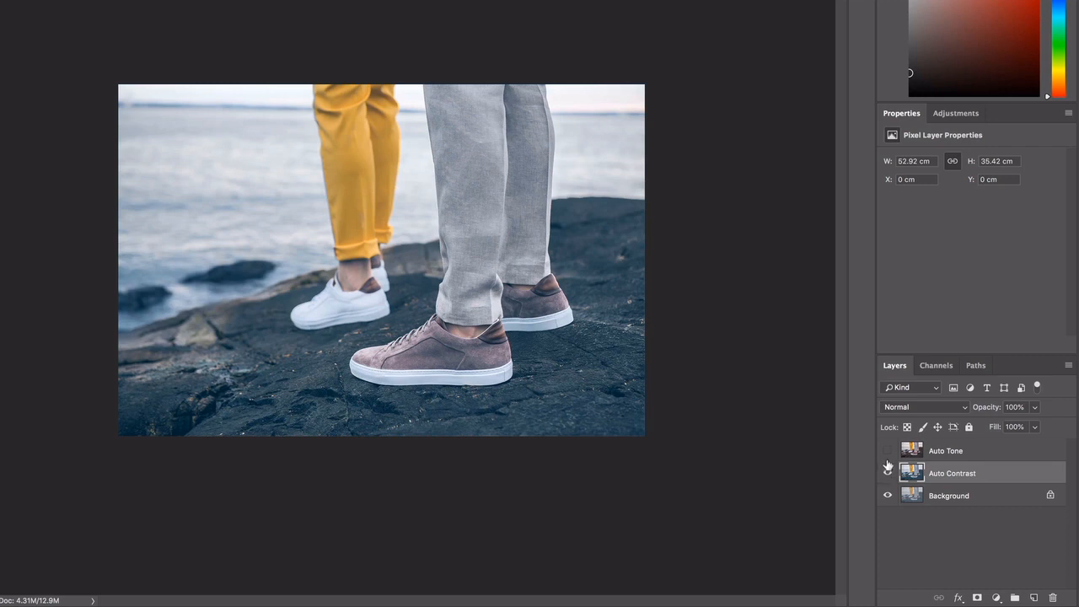
Compare the Auto Tone result with Auto Contrast by switching the Auto Tone layer's visibility, and leave it hidden.
click(888, 451)
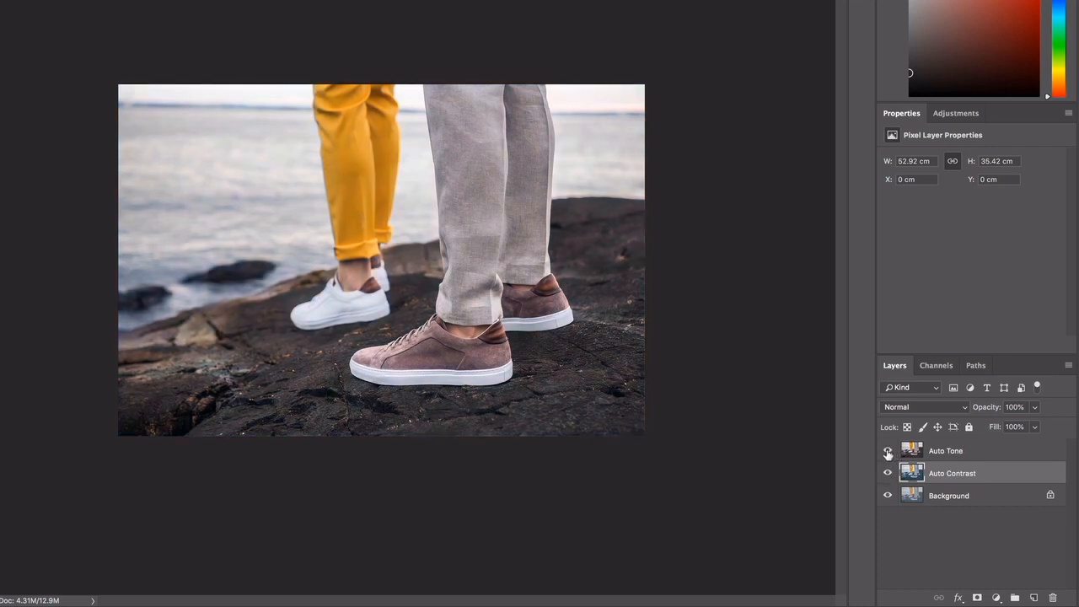
click(888, 452)
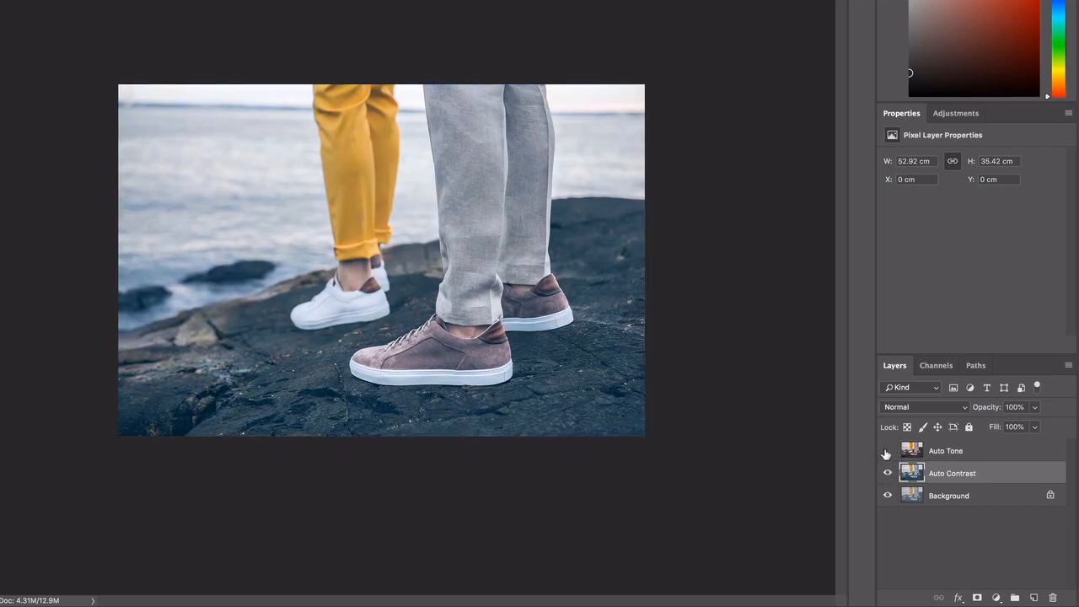
click(886, 453)
click(887, 453)
click(887, 453)
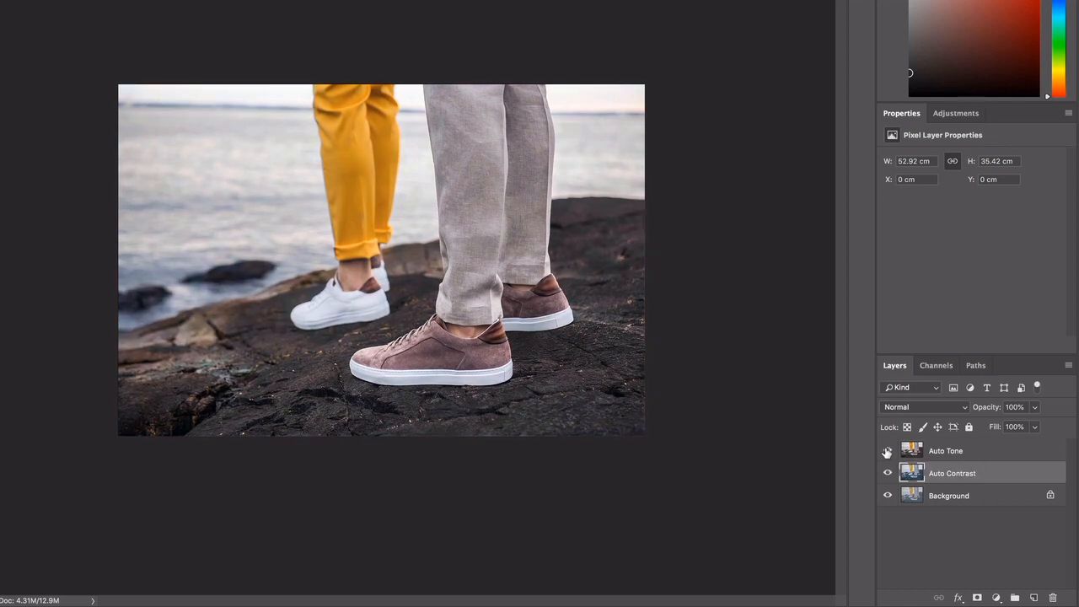
click(887, 453)
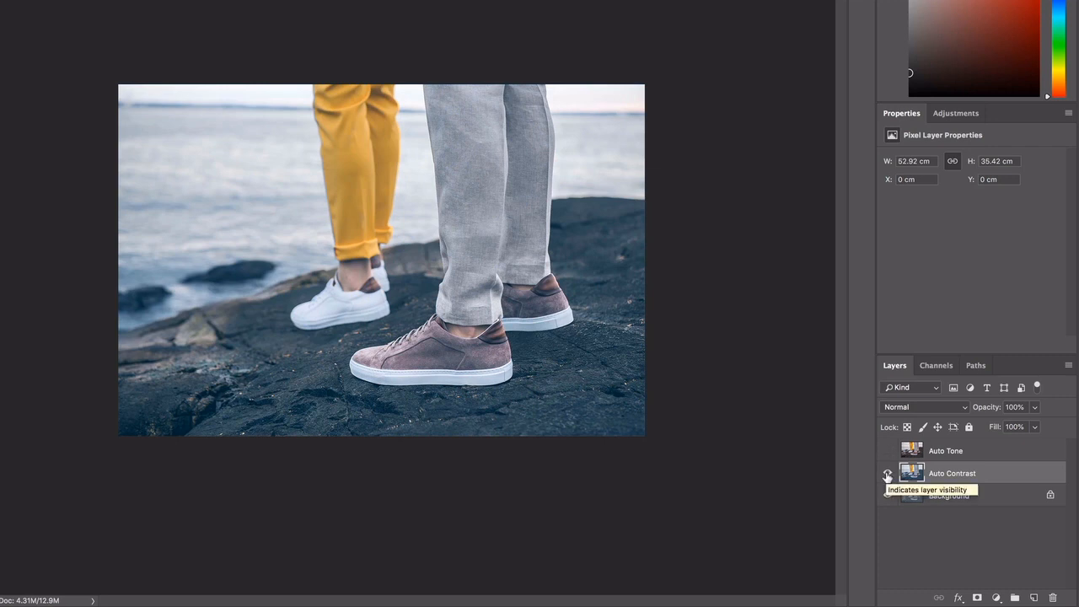
With Auto Contrast hidden, duplicate the Background layer as "Auto Color" and apply the Auto Color correction to the copy.
click(887, 476)
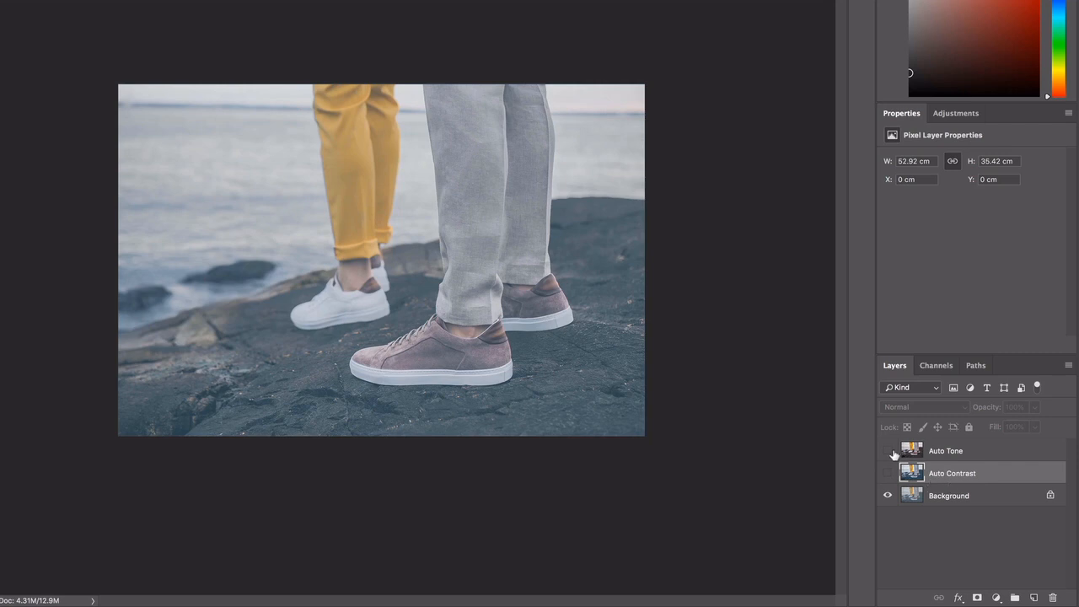
click(927, 497)
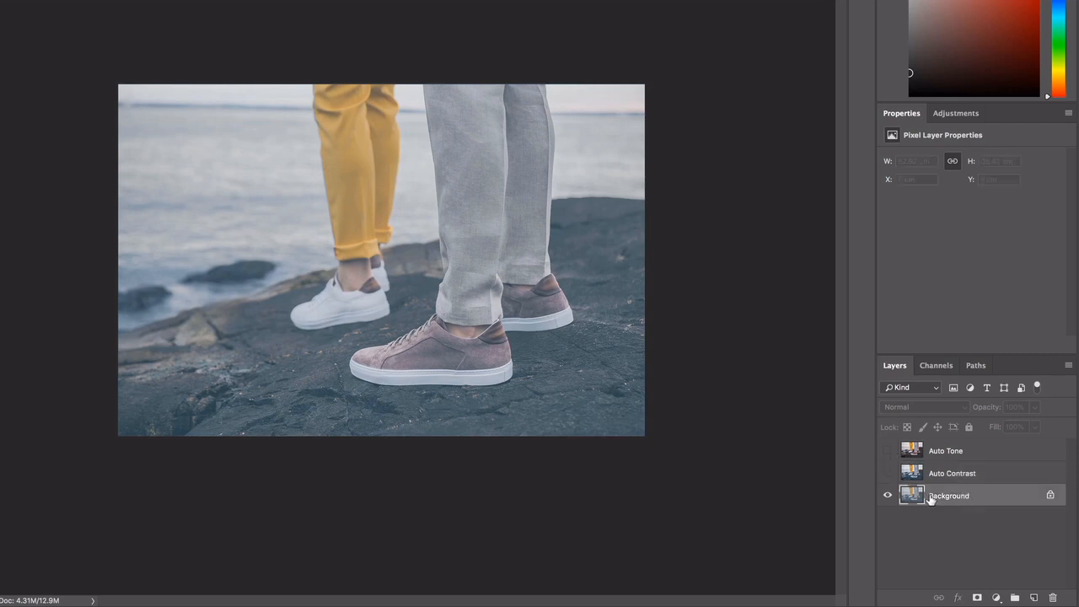
right_click(949, 497)
click(987, 452)
text(Auto)
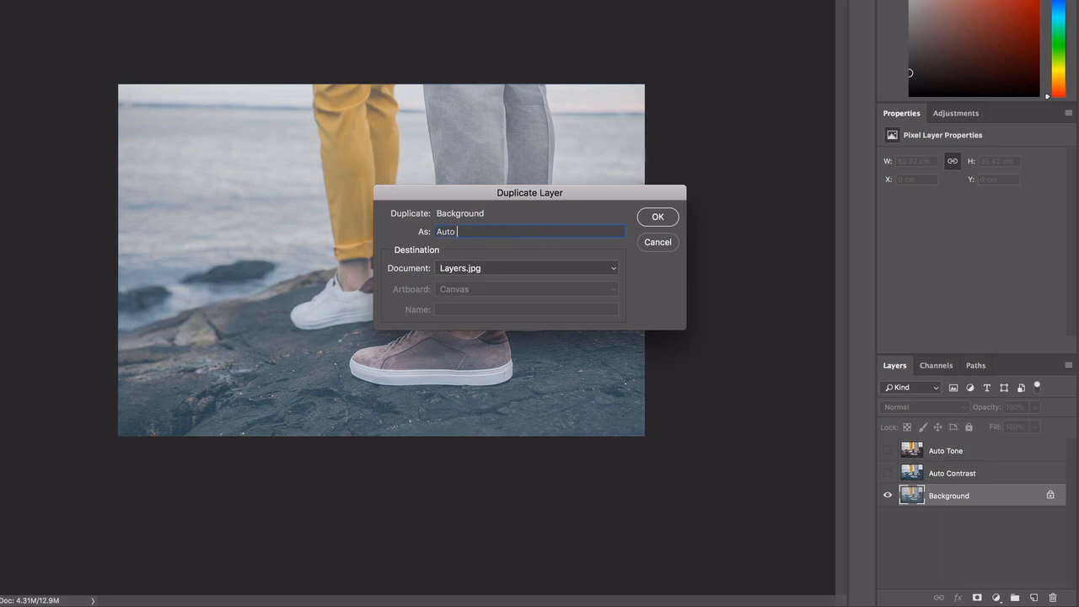
text( Color)
click(658, 218)
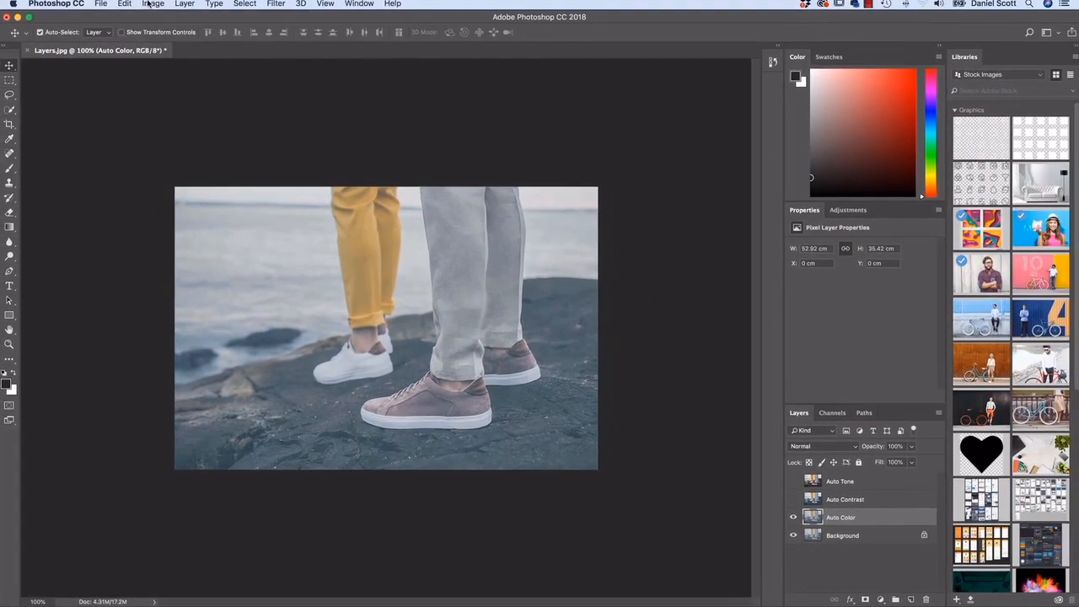
click(152, 6)
click(187, 75)
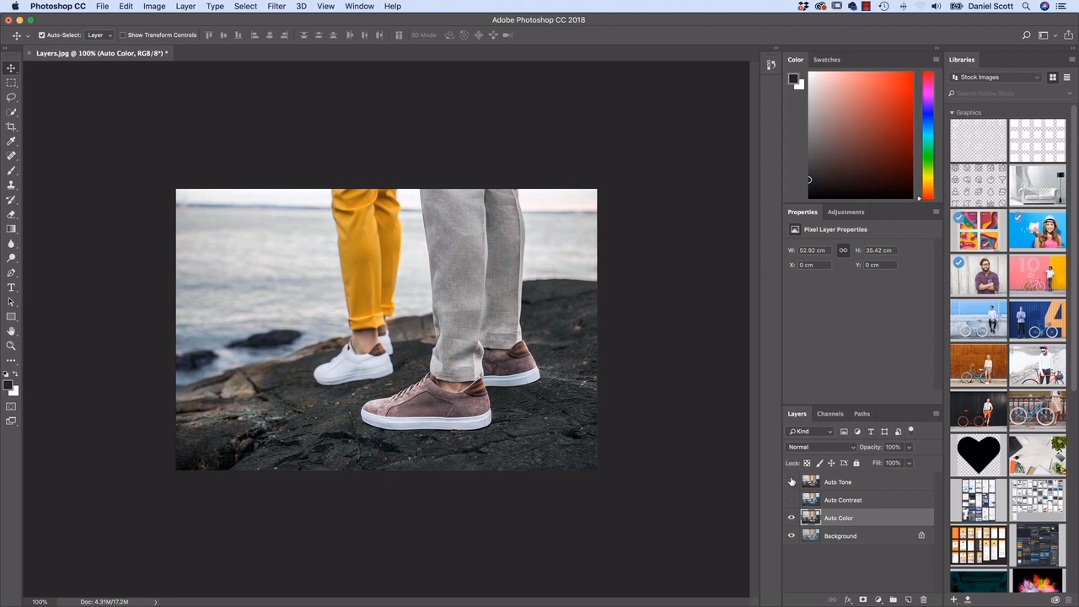
Compare Auto Color with the other corrections by switching the Auto Tone and Auto Contrast layers' visibility, leaving Auto Contrast shown and Auto Tone hidden.
click(790, 483)
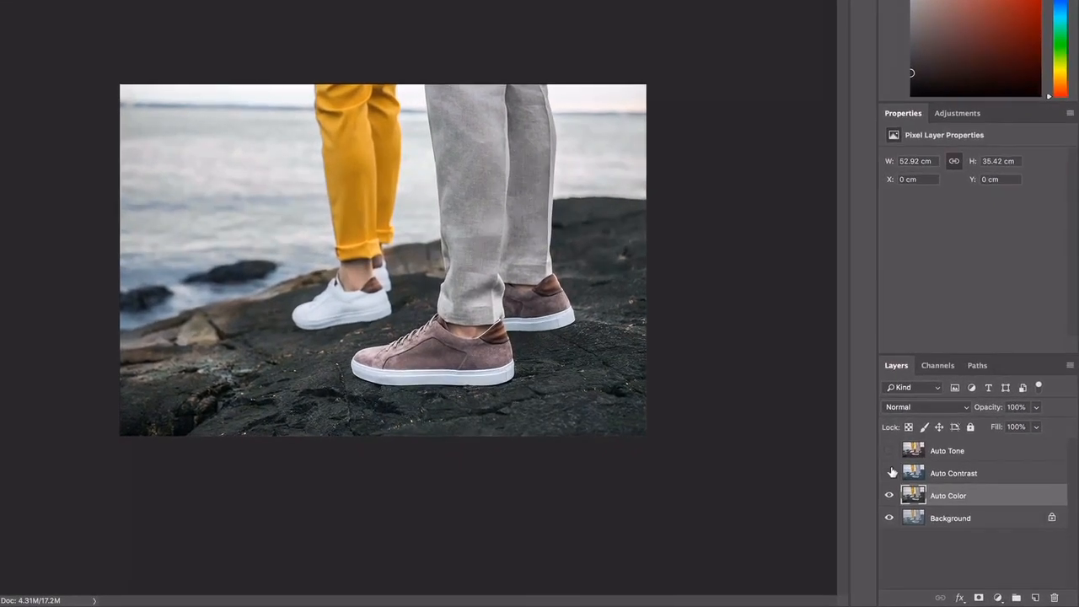
click(890, 473)
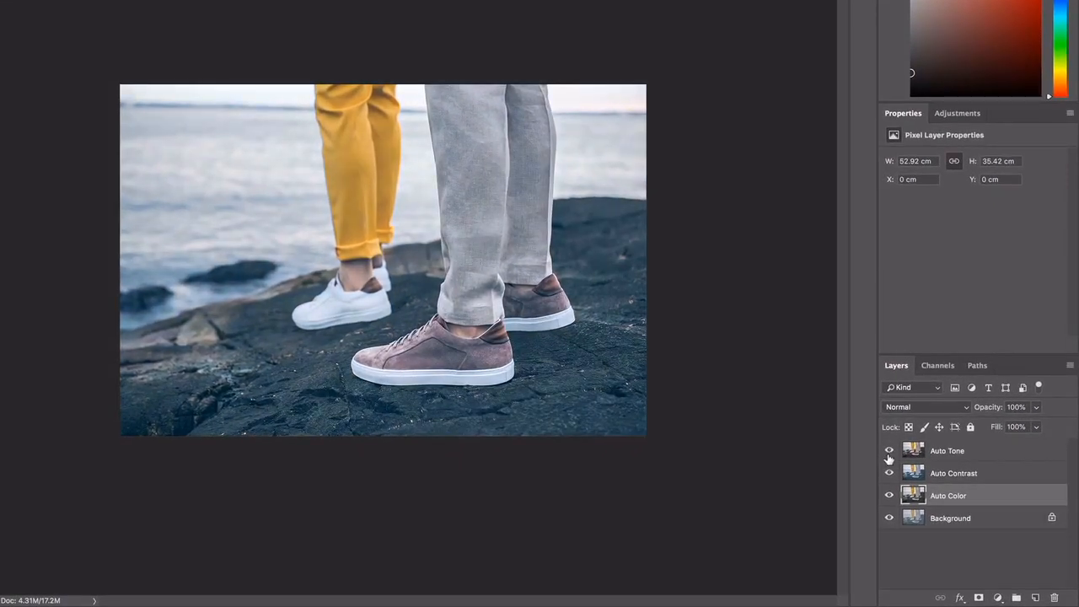
click(889, 451)
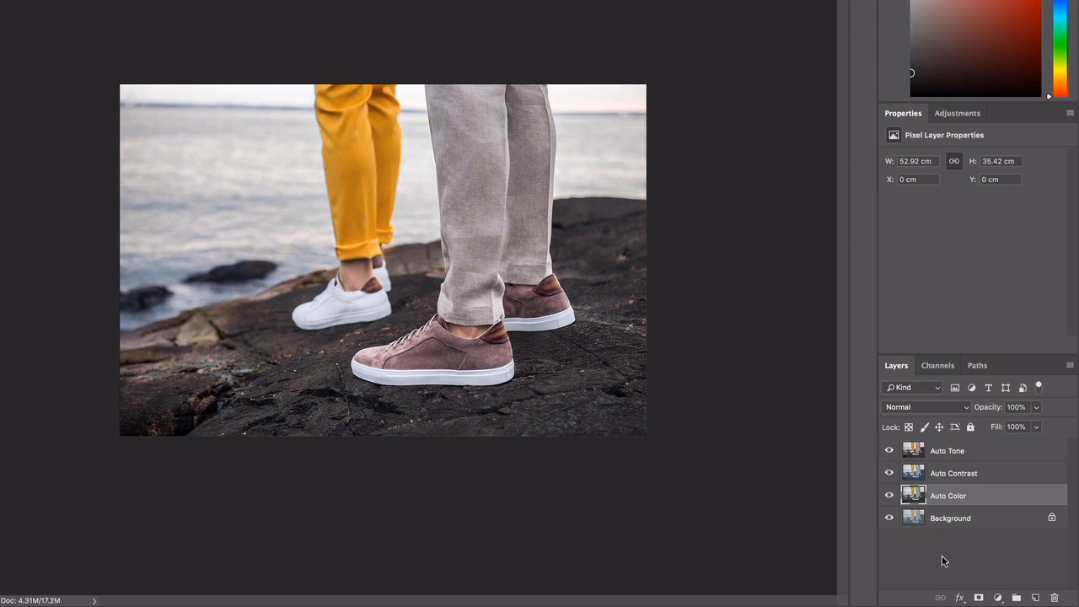
click(889, 451)
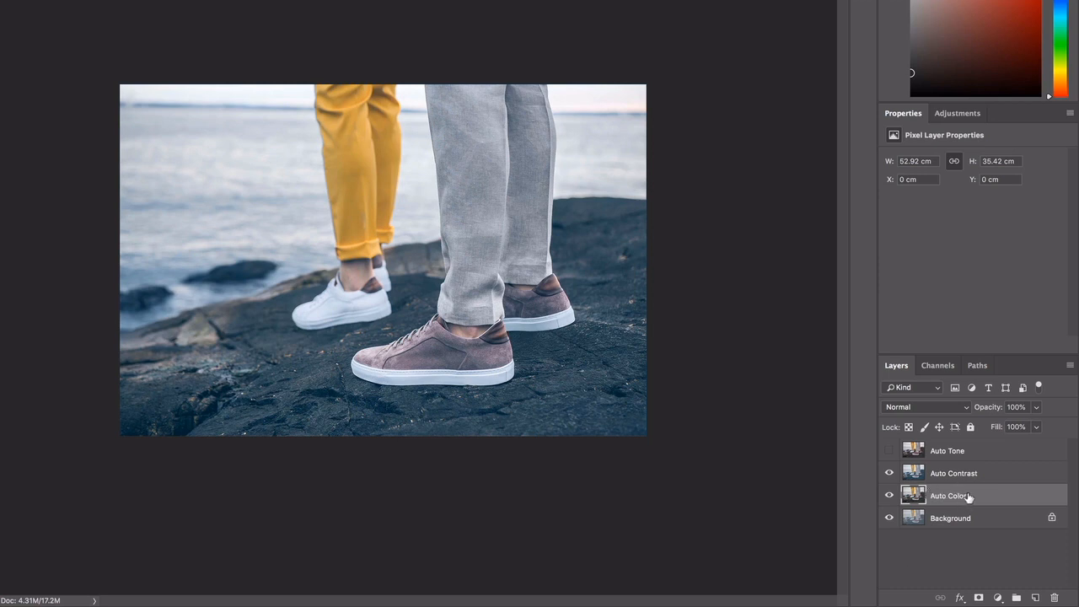
Switch the Auto Color layer's visibility repeatedly beneath the visible Auto Contrast layer, and leave it shown.
click(889, 498)
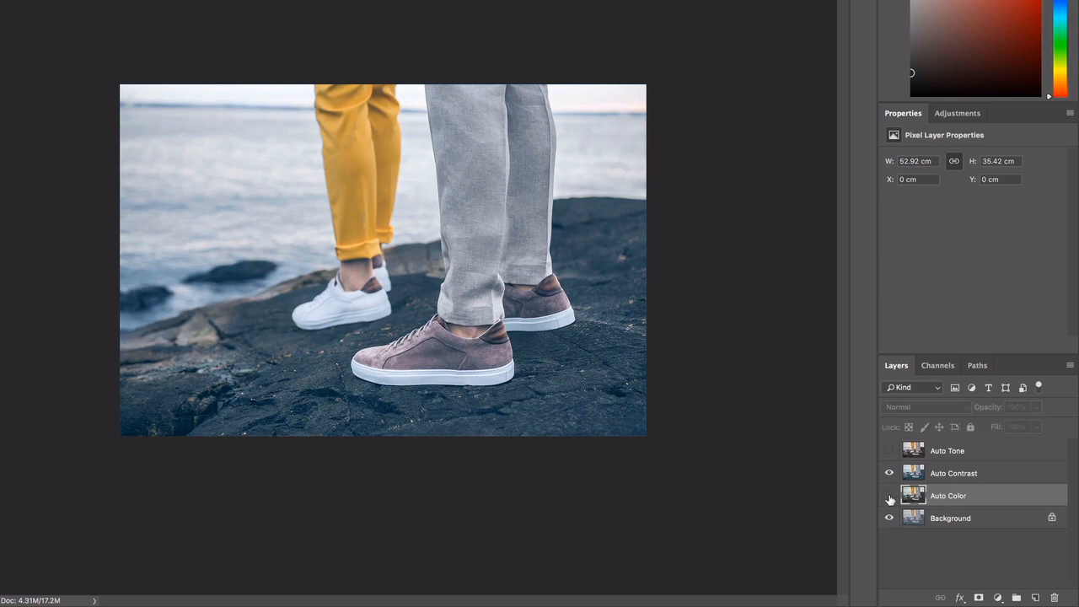
click(889, 497)
click(890, 498)
click(889, 497)
click(889, 497)
click(890, 498)
click(887, 497)
click(887, 497)
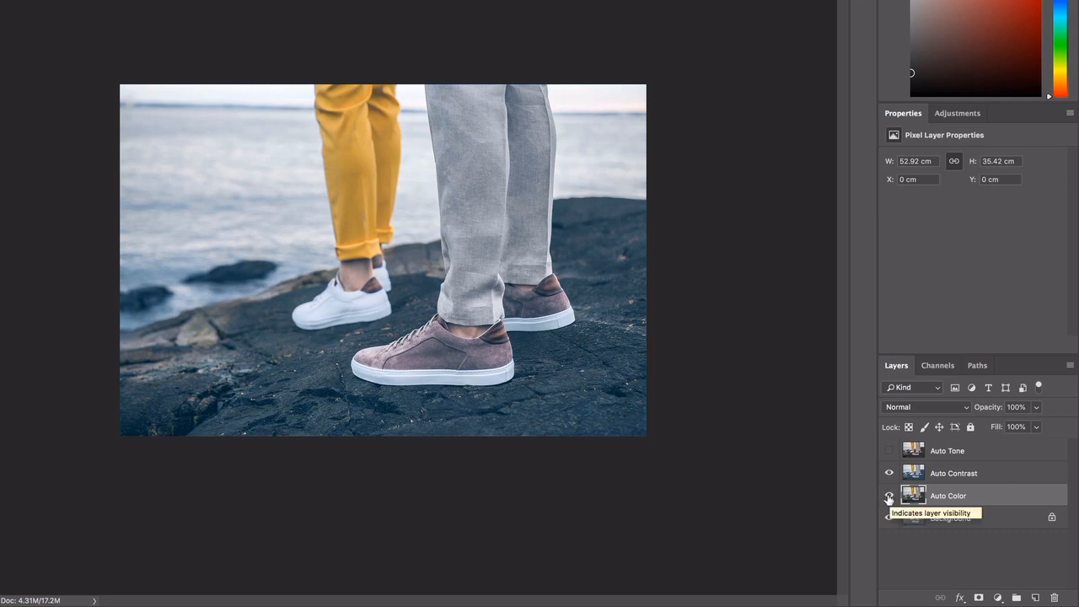
click(888, 498)
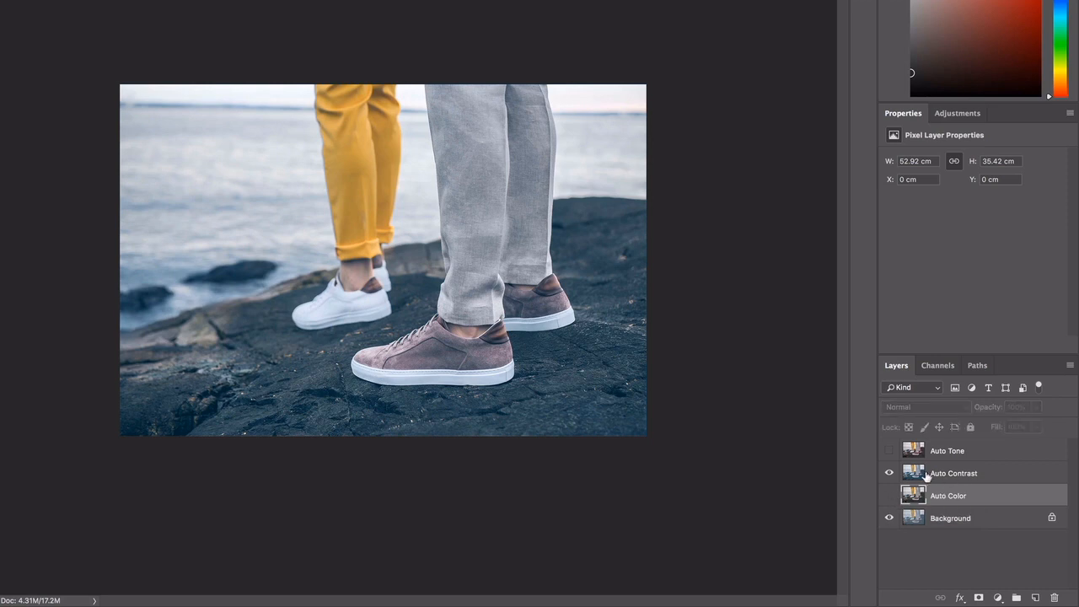
click(889, 497)
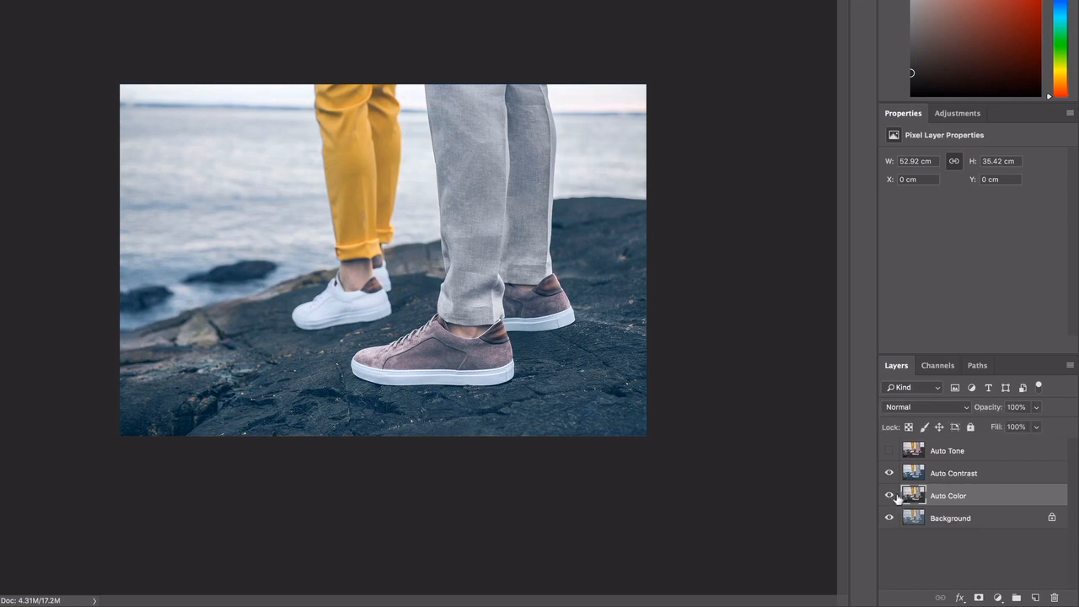
click(890, 499)
drag(890, 501, 888, 517)
Show the Auto Tone layer above Auto Contrast and make it the active layer.
click(966, 475)
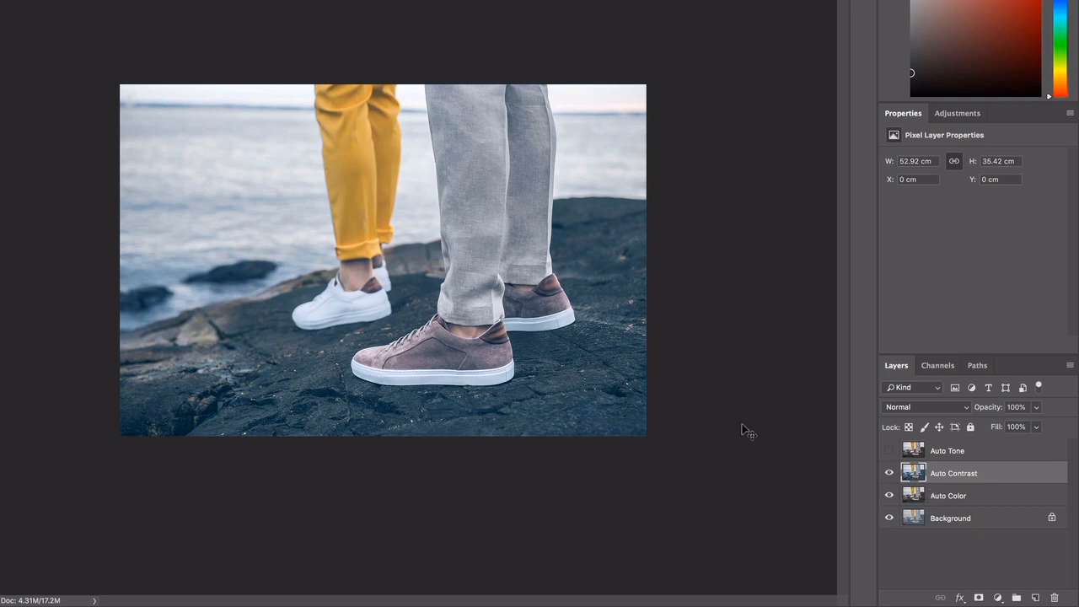
click(889, 453)
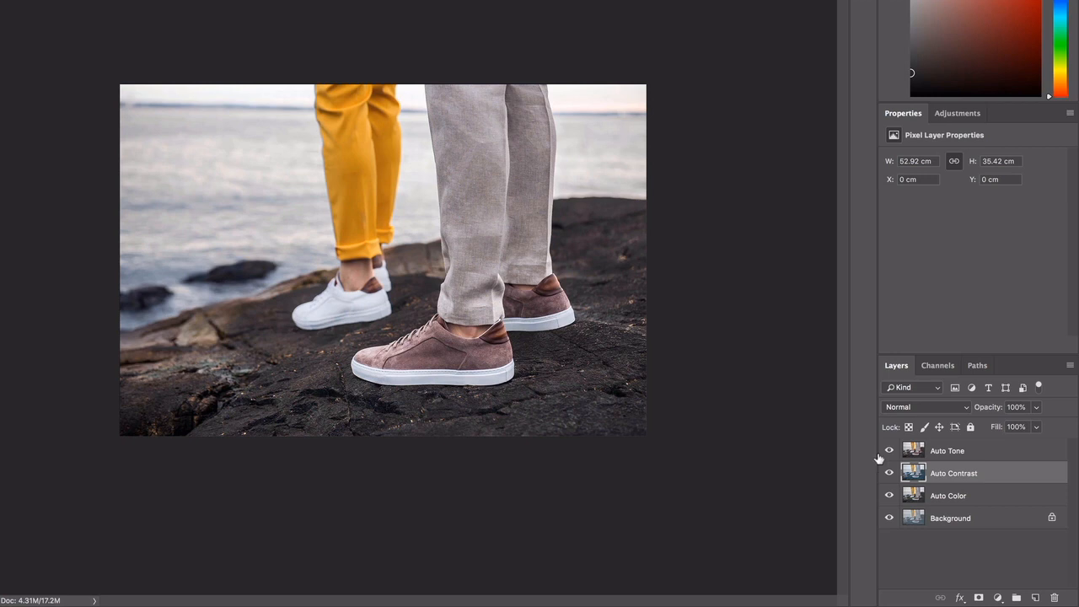
click(954, 456)
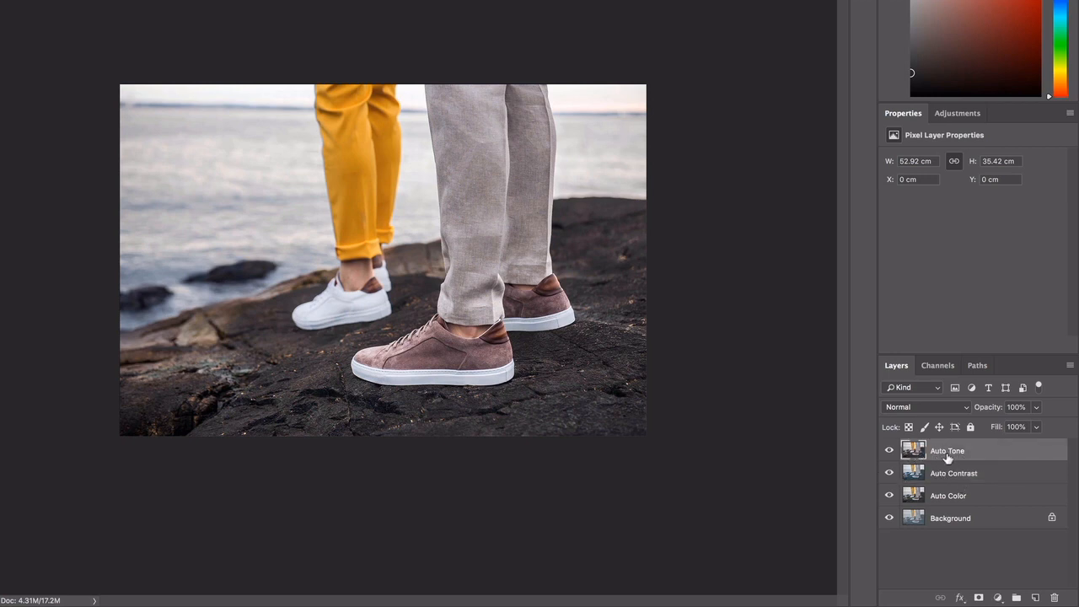
Move the Auto Color layer above Auto Contrast, and restore the order with Auto Contrast above Auto Color.
click(958, 498)
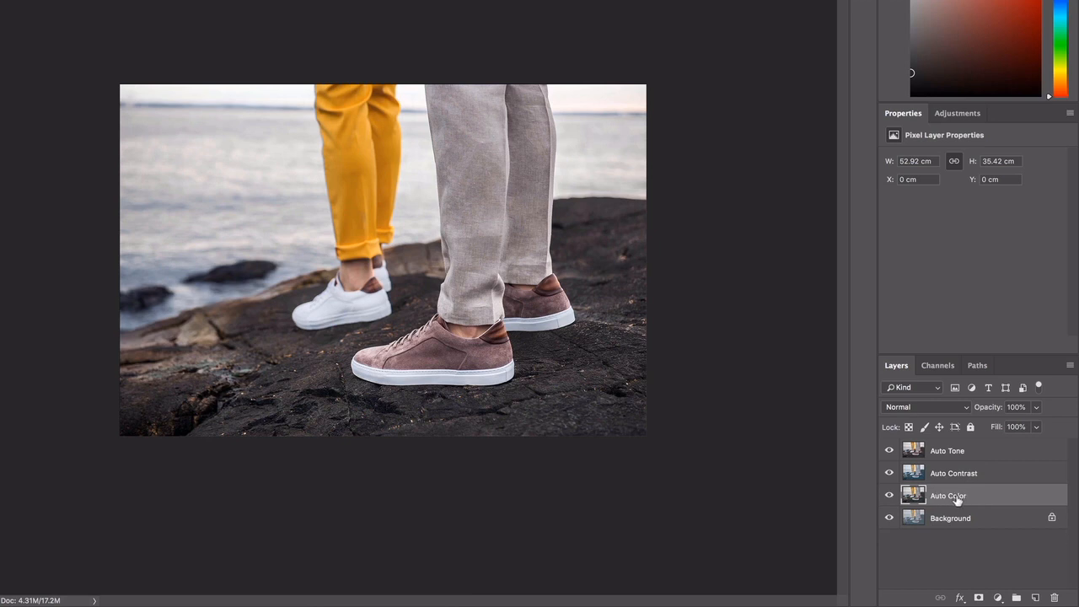
drag(958, 499, 951, 466)
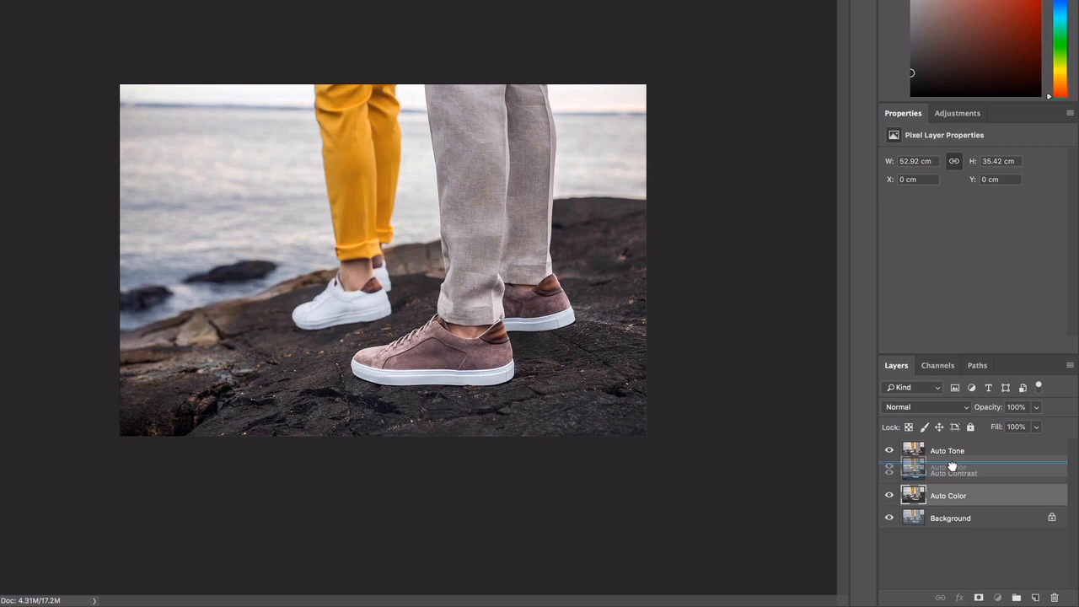
mouse_move(951, 466)
mouse_down()
mouse_move(949, 444)
mouse_move(942, 519)
mouse_move(940, 447)
mouse_move(952, 446)
mouse_up()
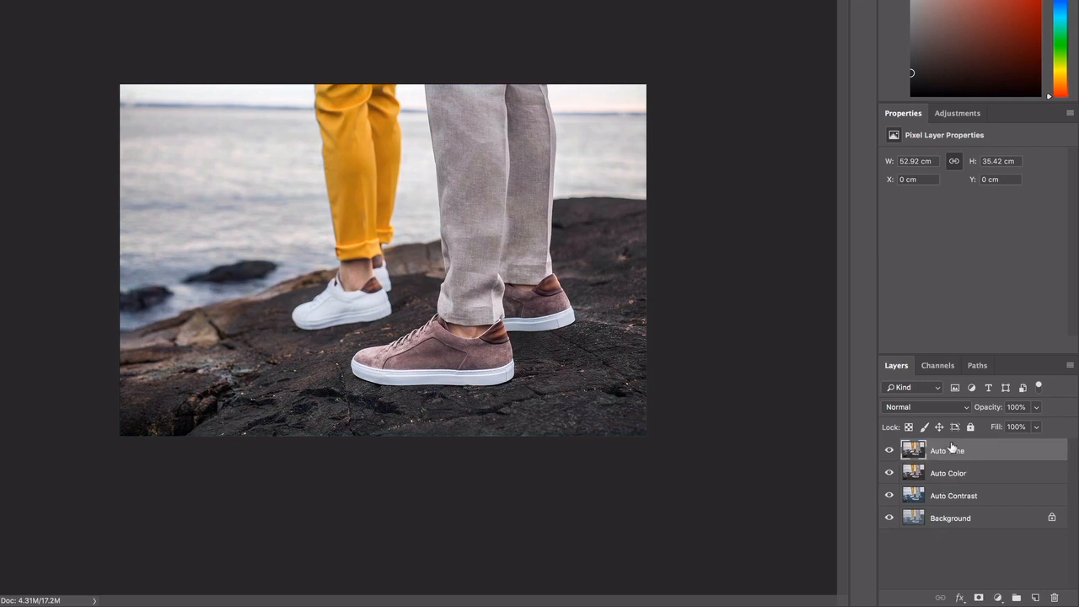
mouse_move(945, 497)
mouse_down()
mouse_move(947, 447)
mouse_move(953, 481)
mouse_up()
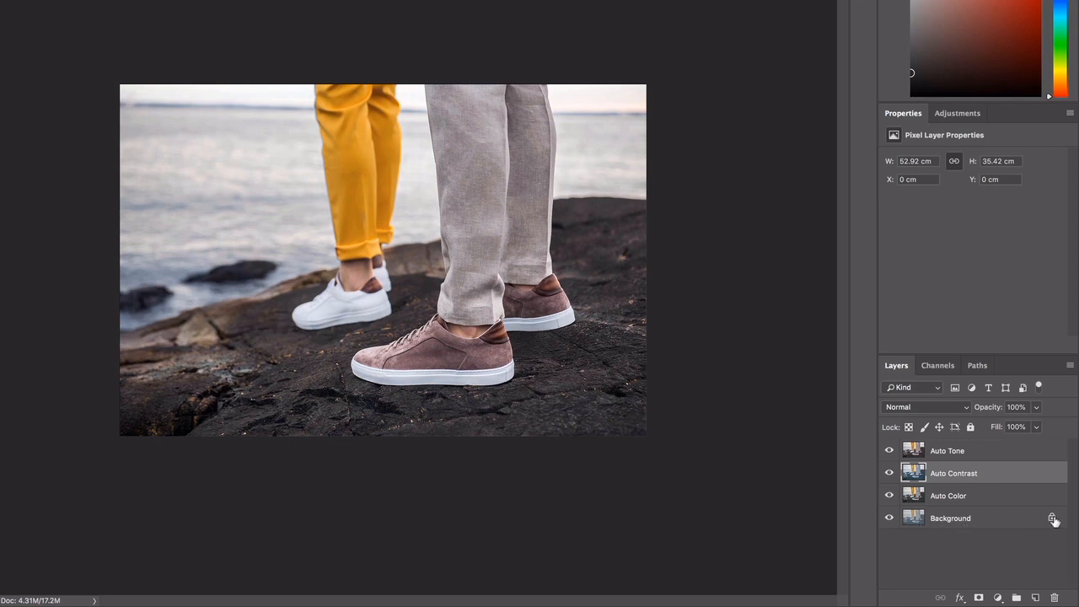
mouse_move(951, 525)
mouse_down()
mouse_move(951, 489)
mouse_move(944, 516)
mouse_up()
double_click(949, 517)
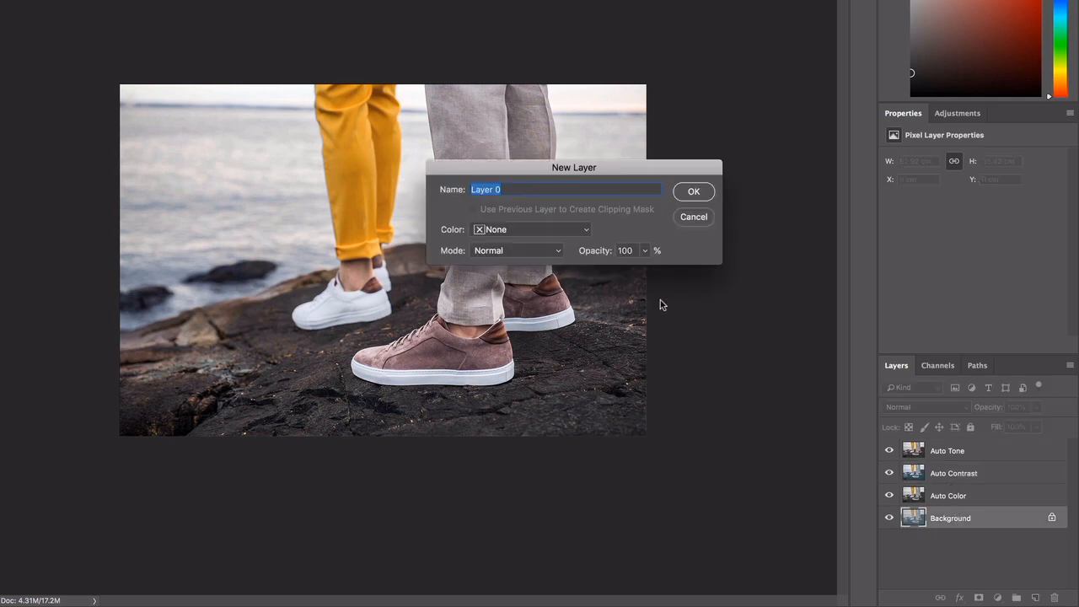
key(Escape)
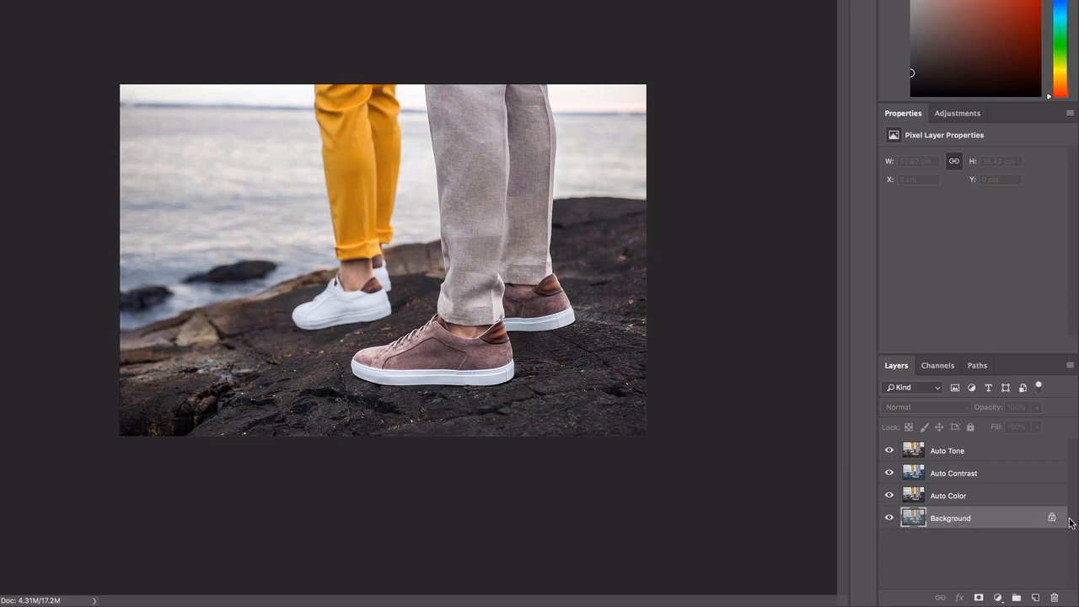
Convert the locked Background into a regular layer named "Original" and move it to the top of the layer stack.
double_click(945, 521)
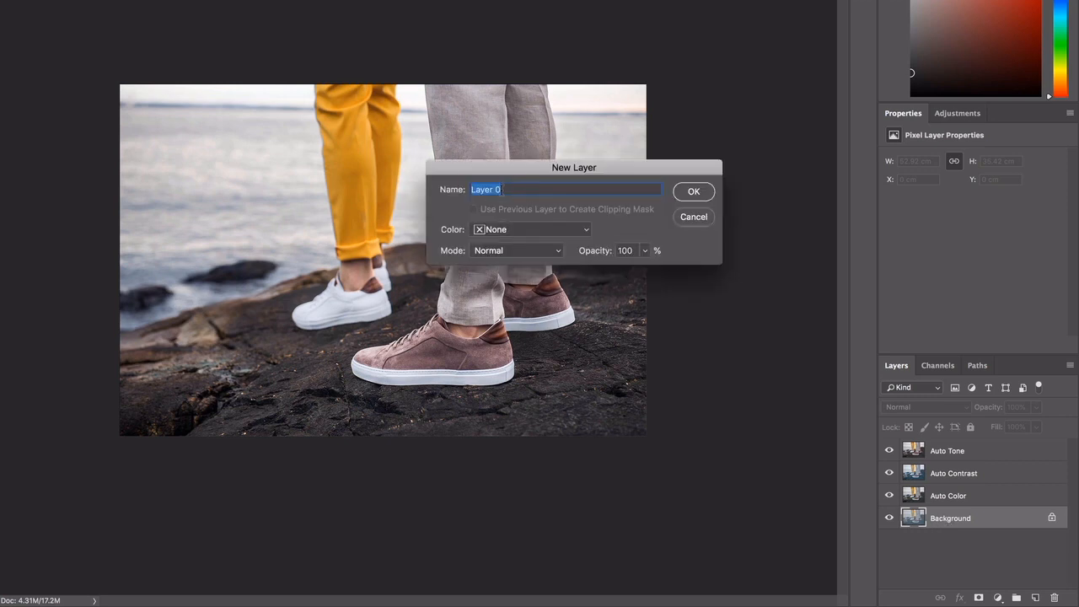
text(Original)
key(Return)
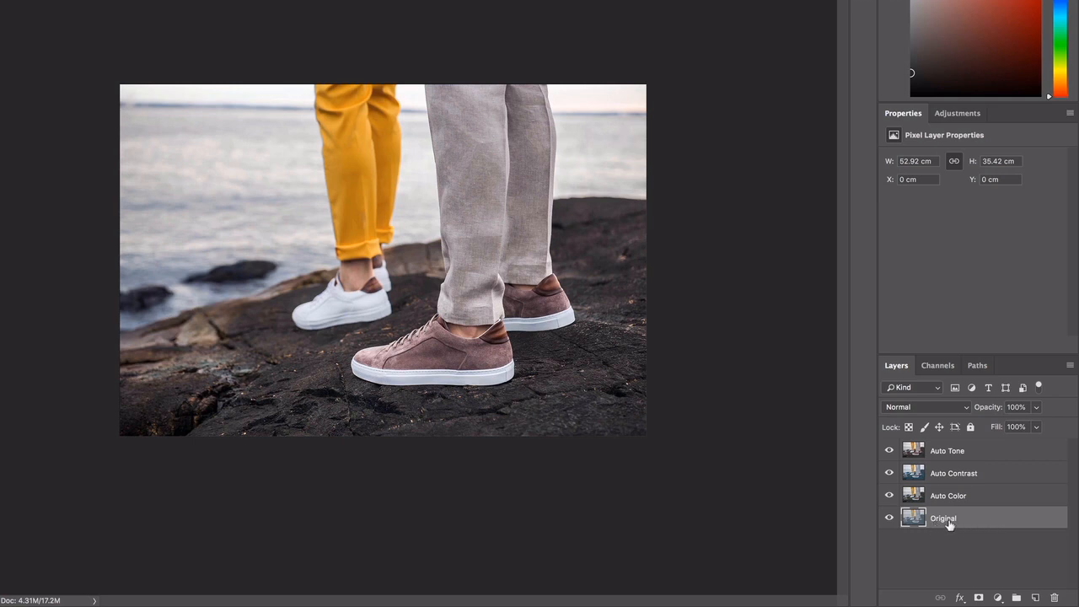
drag(970, 521, 964, 455)
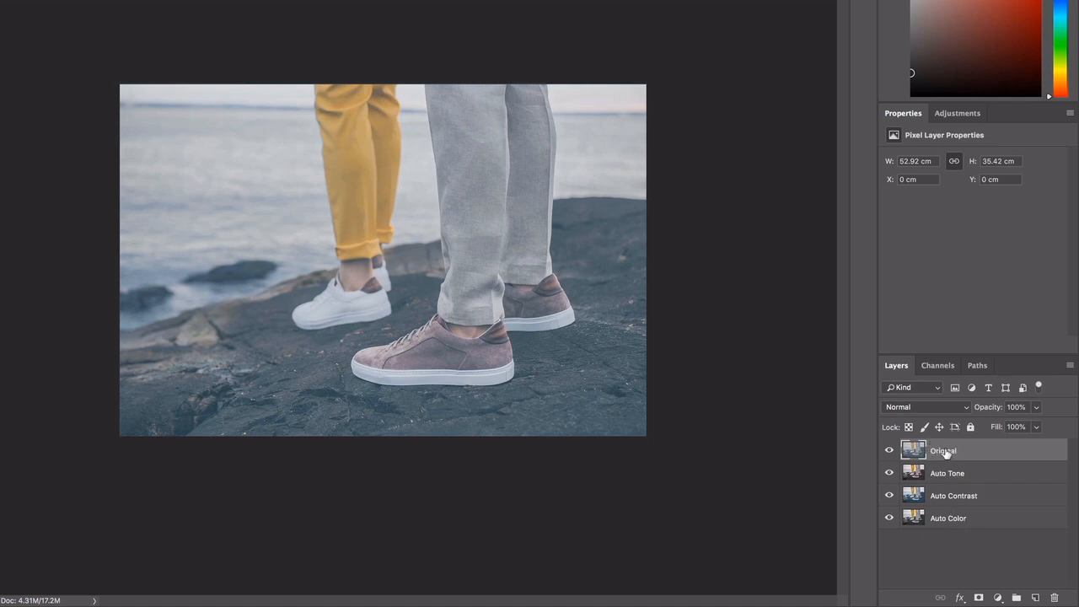
Hide the Original layer and compare Auto Tone with Auto Contrast by switching Auto Tone's visibility, leaving Auto Tone shown and selected.
click(888, 450)
click(944, 476)
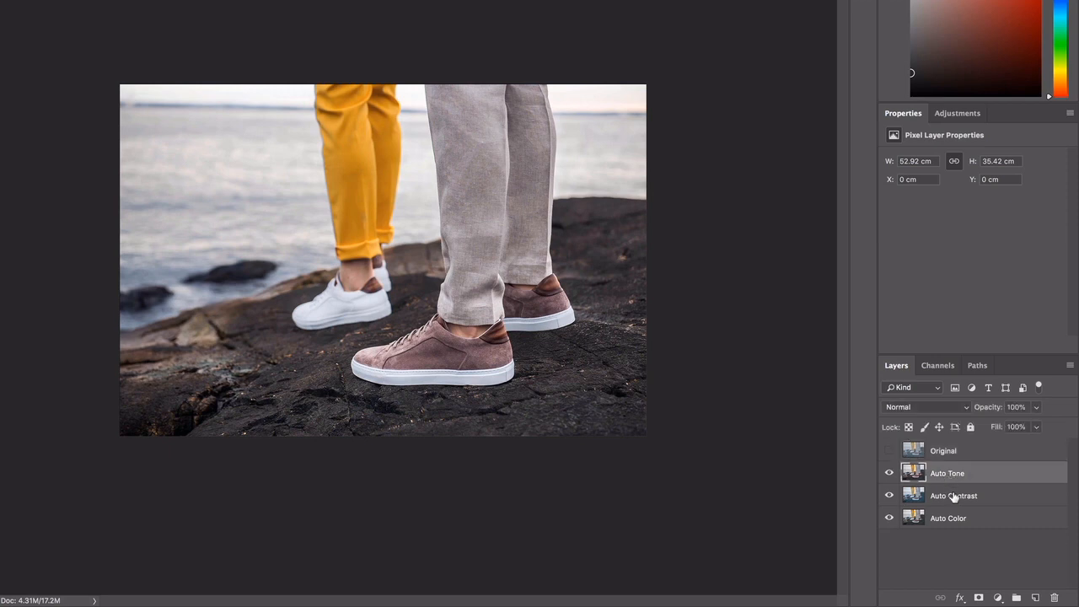
click(954, 497)
click(955, 518)
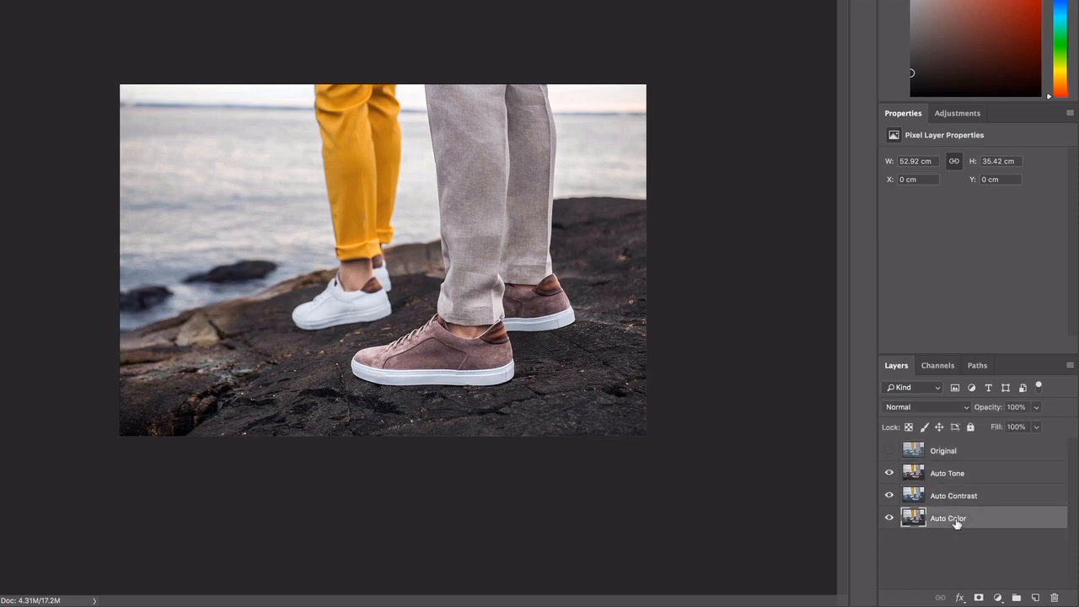
click(889, 473)
click(889, 475)
click(932, 478)
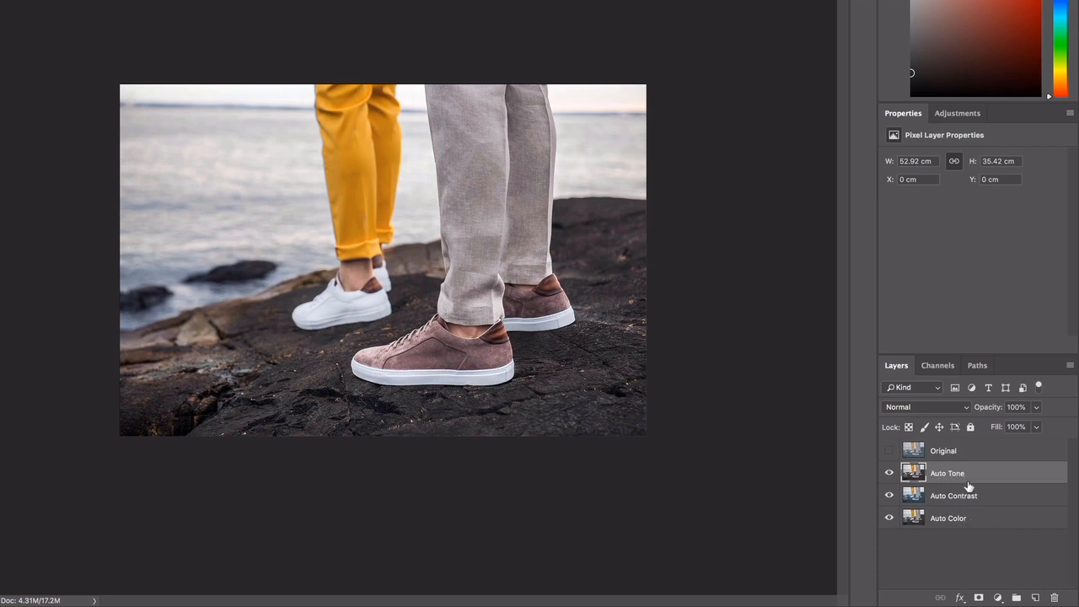
click(890, 472)
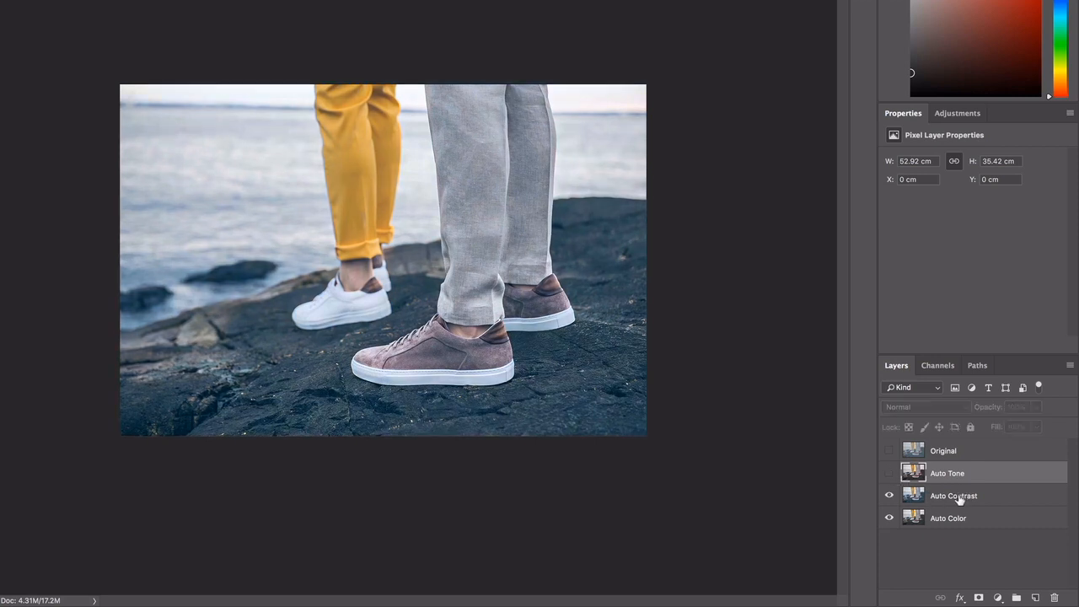
click(932, 499)
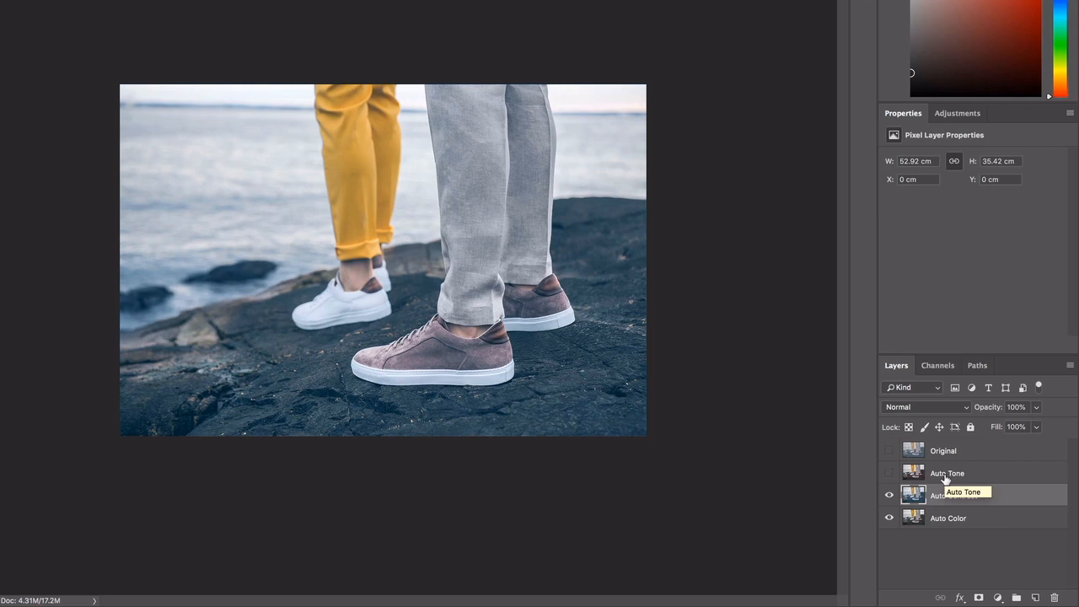
click(889, 473)
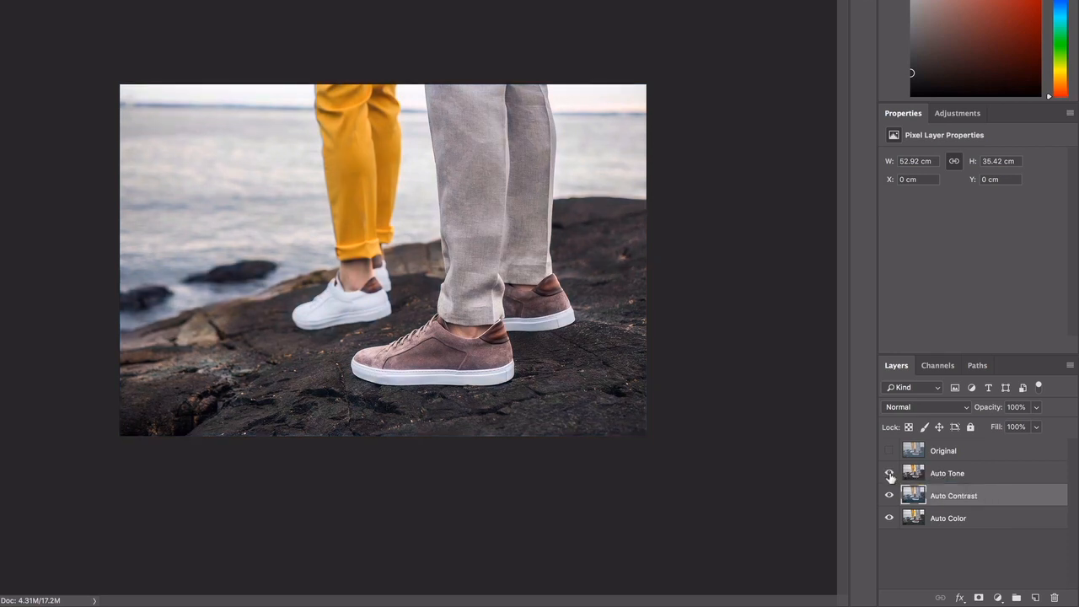
click(965, 478)
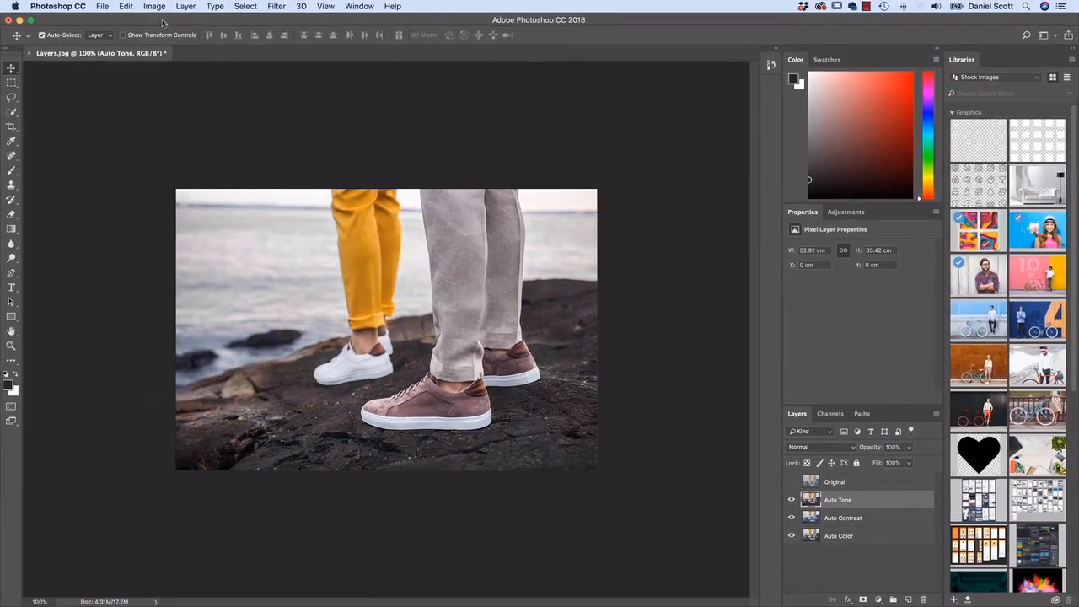
Apply the Auto Tone correction to the selected Auto Tone layer.
click(154, 6)
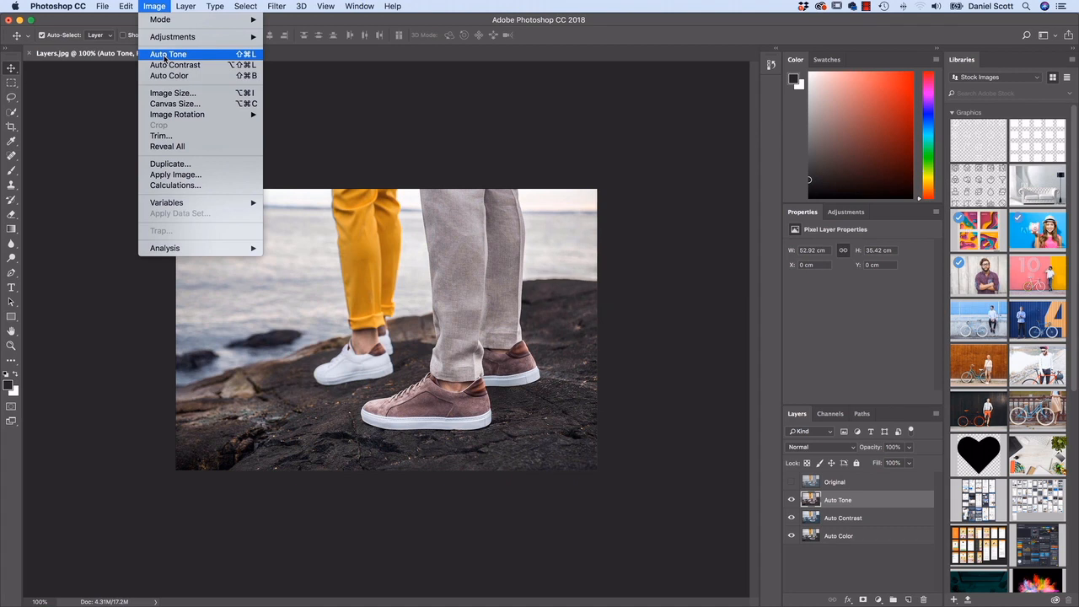
click(166, 55)
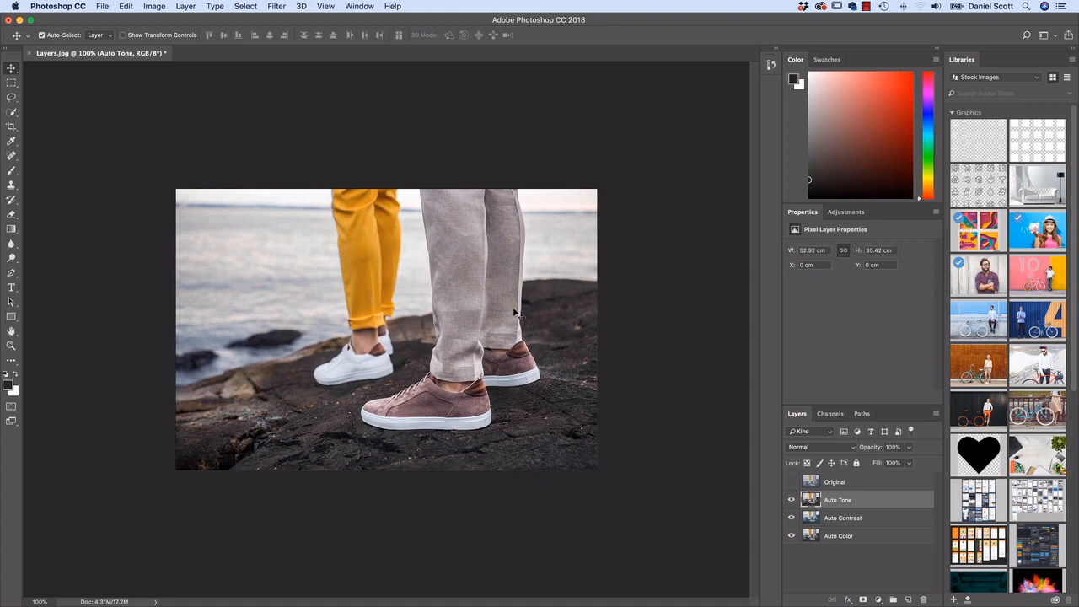
Save the layered document as Layers.psd in Photoshop format in the 01 Layers folder, keeping its layers and embedded color profile.
click(101, 6)
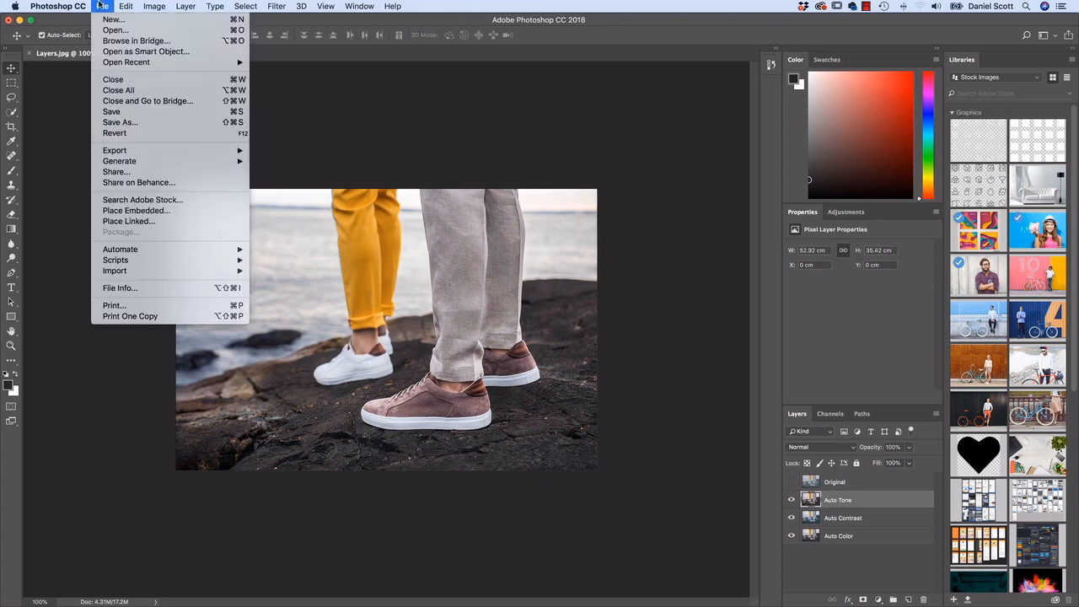
click(132, 116)
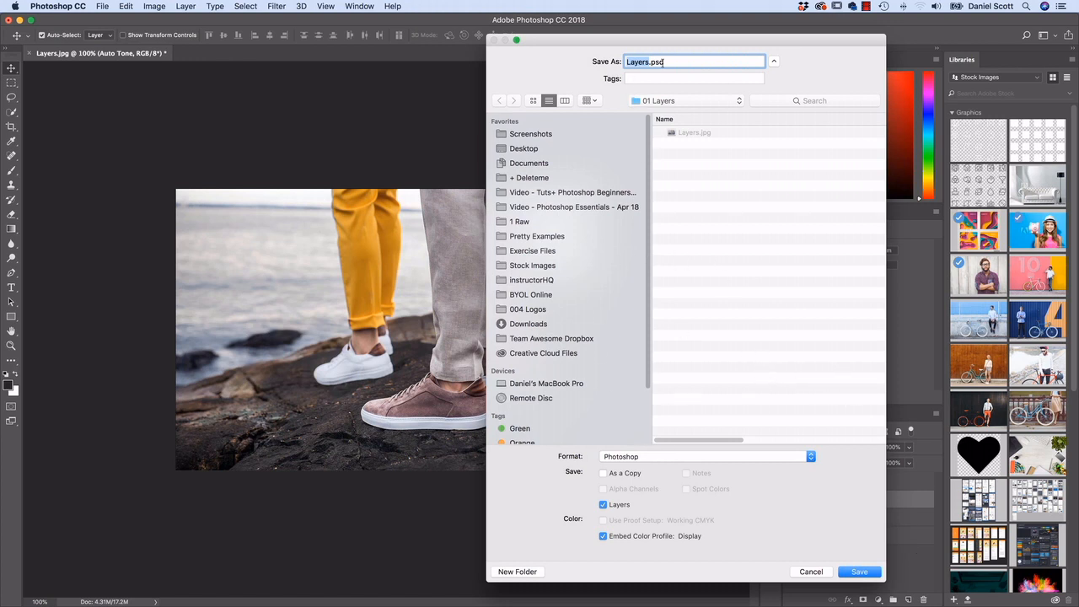
click(773, 62)
drag(768, 35, 652, 41)
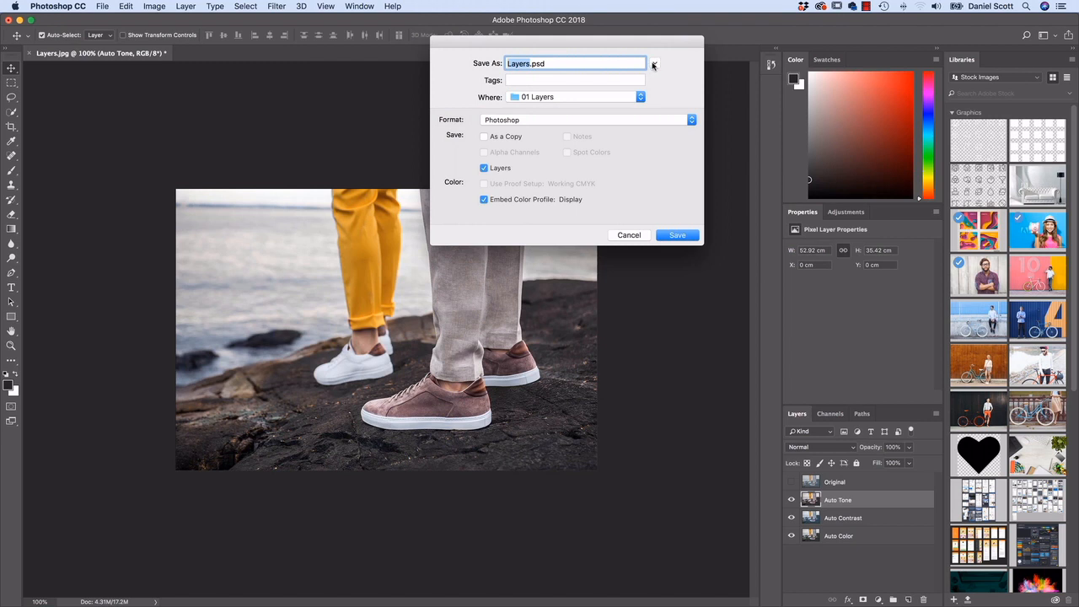
click(653, 64)
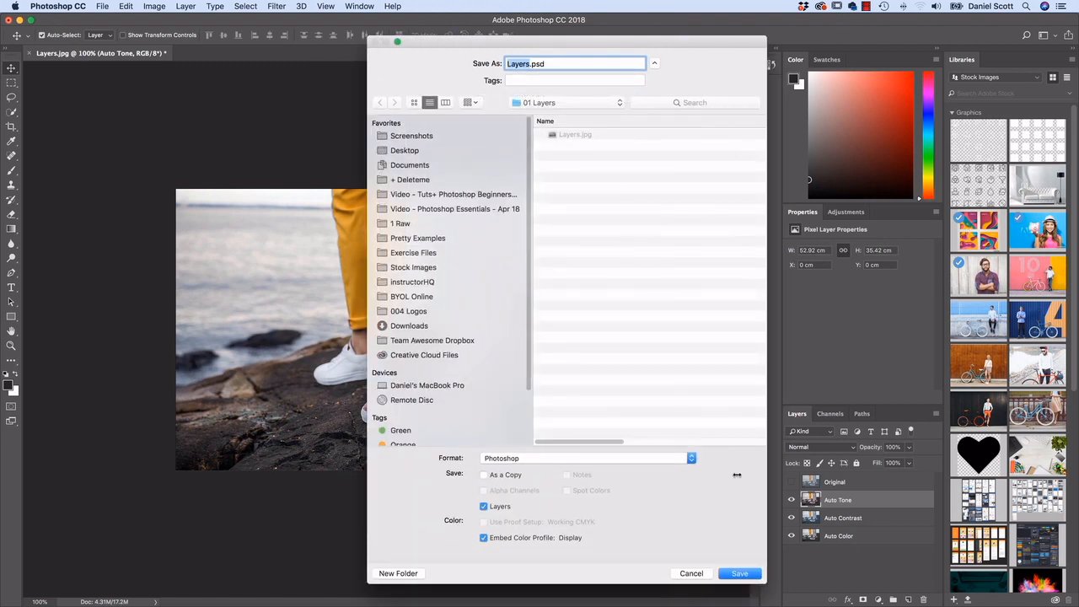
drag(769, 585, 783, 383)
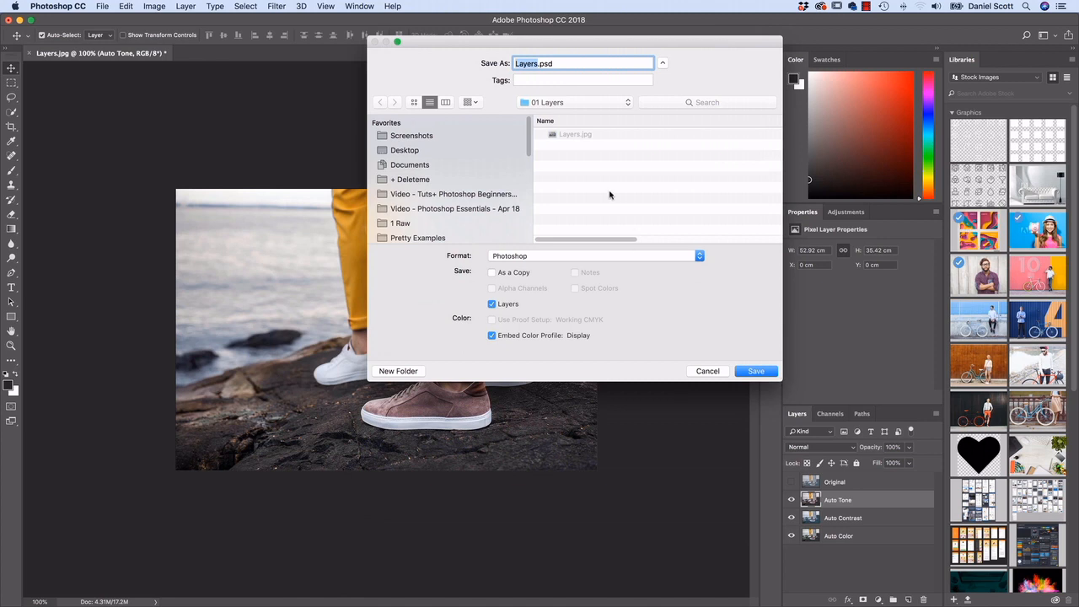
click(662, 63)
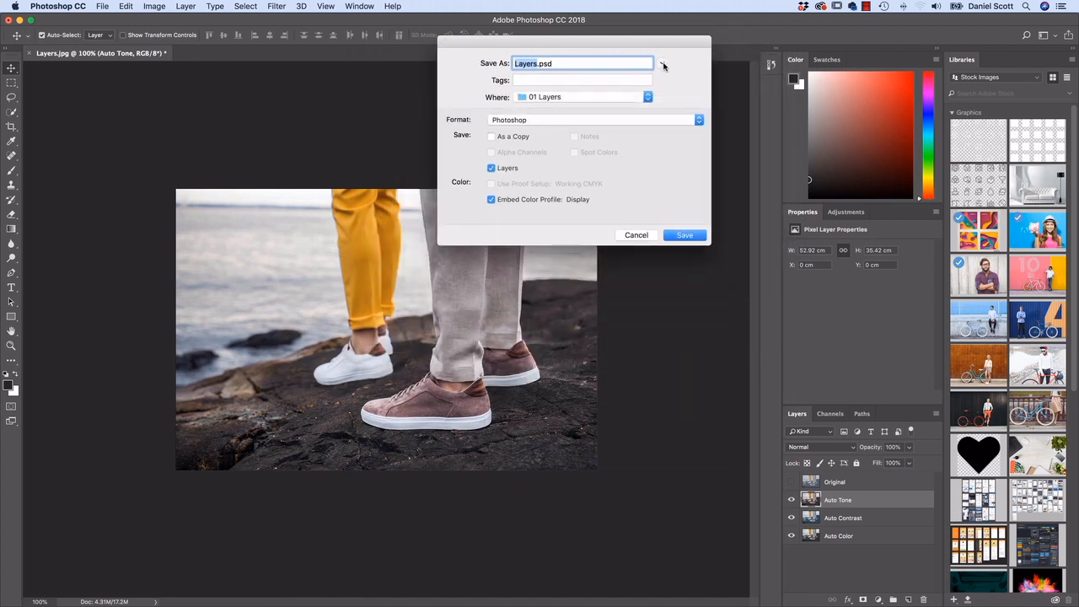
click(662, 63)
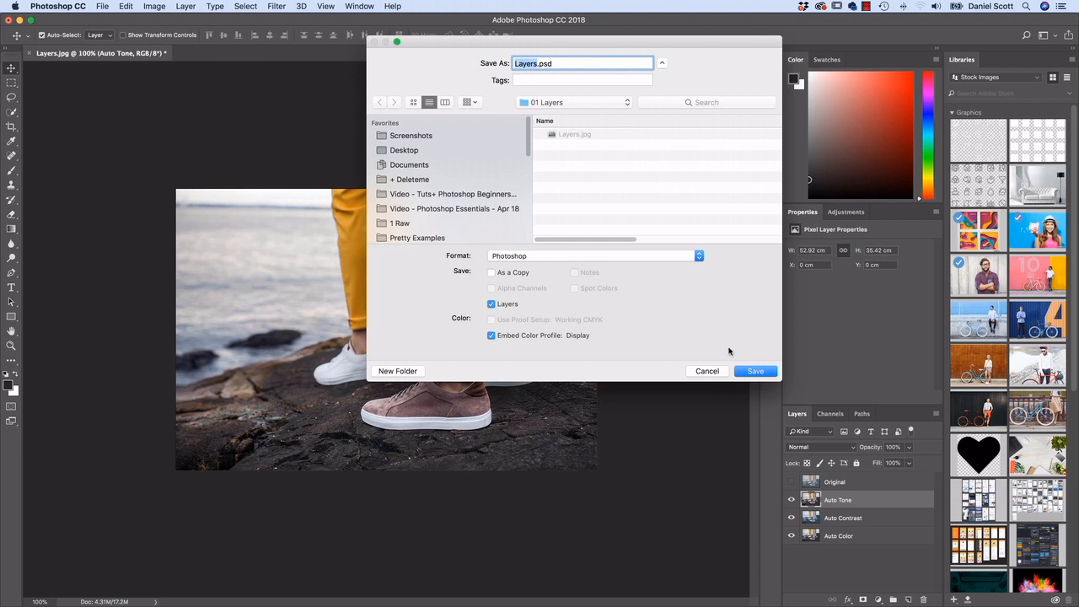
click(757, 373)
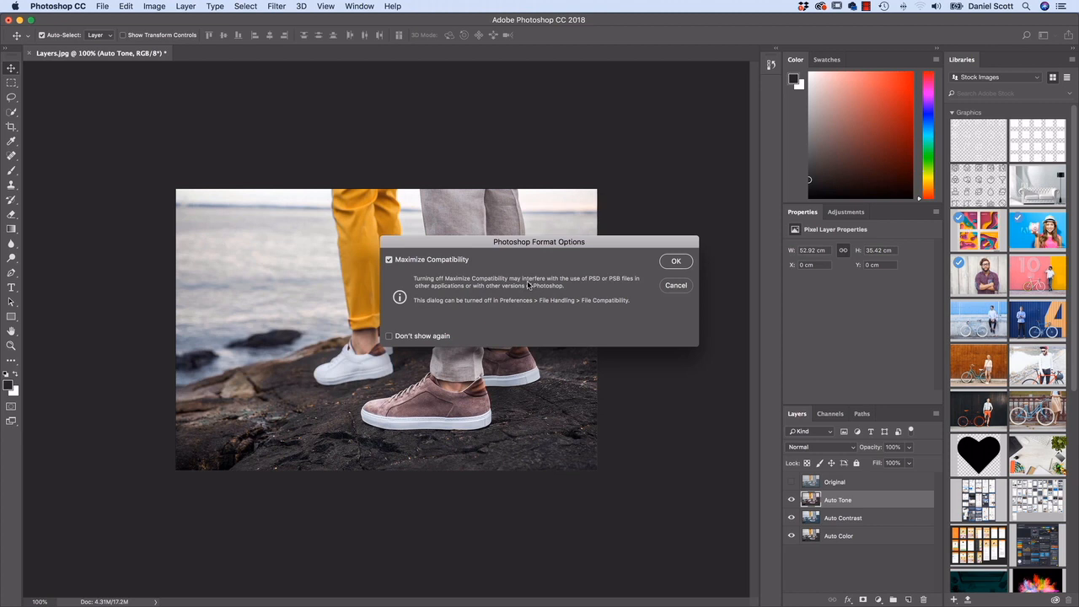
Keep Maximize Compatibility enabled in the Photoshop format options and confirm the save.
click(389, 260)
click(389, 261)
drag(573, 245, 428, 214)
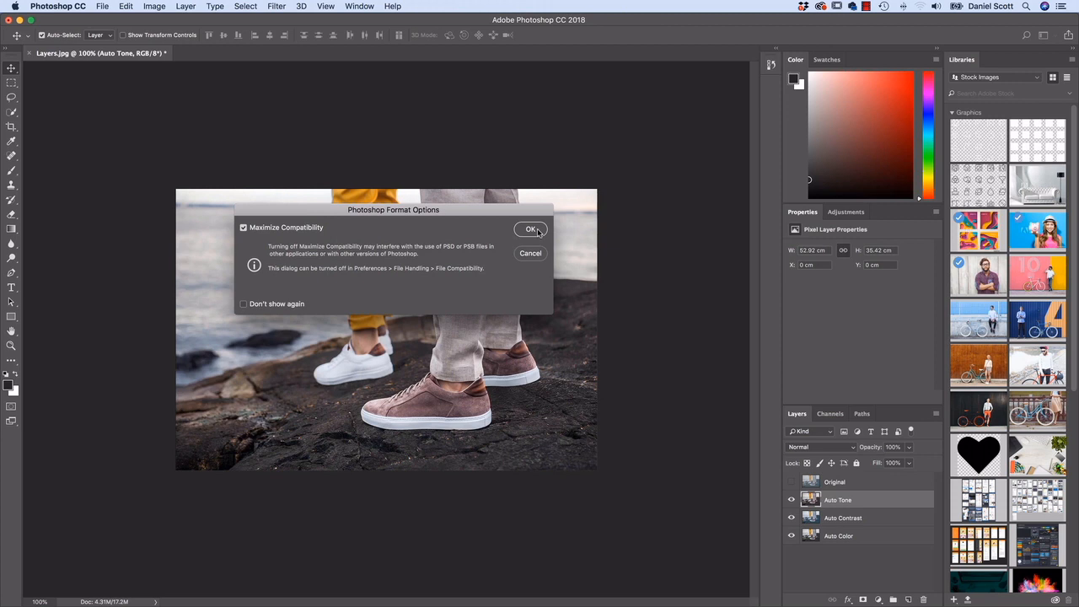
key(Return)
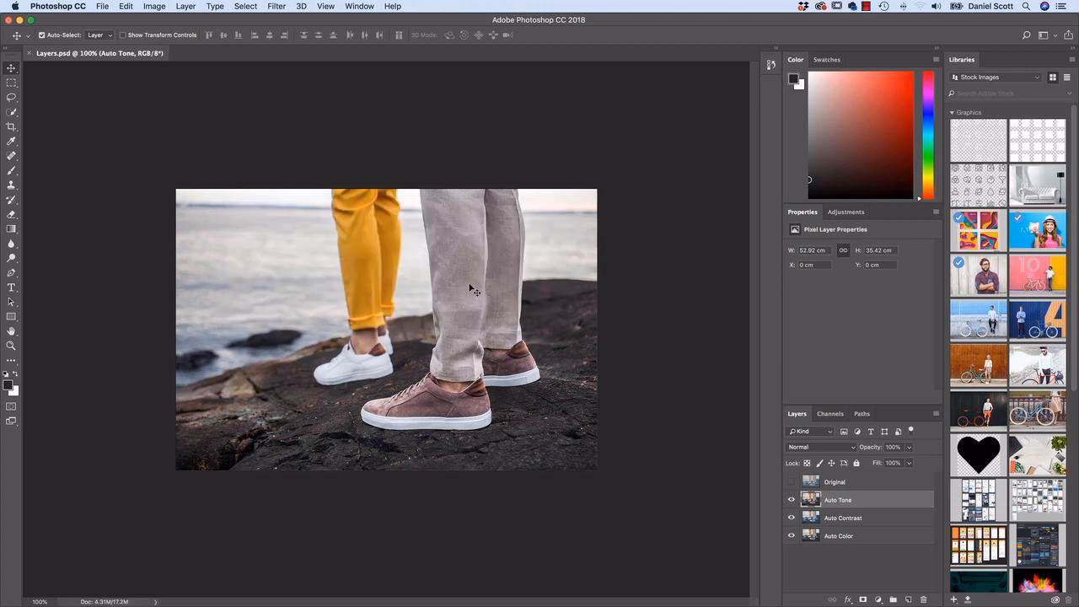
Open the file commands for the saved Layers.psd document.
click(101, 7)
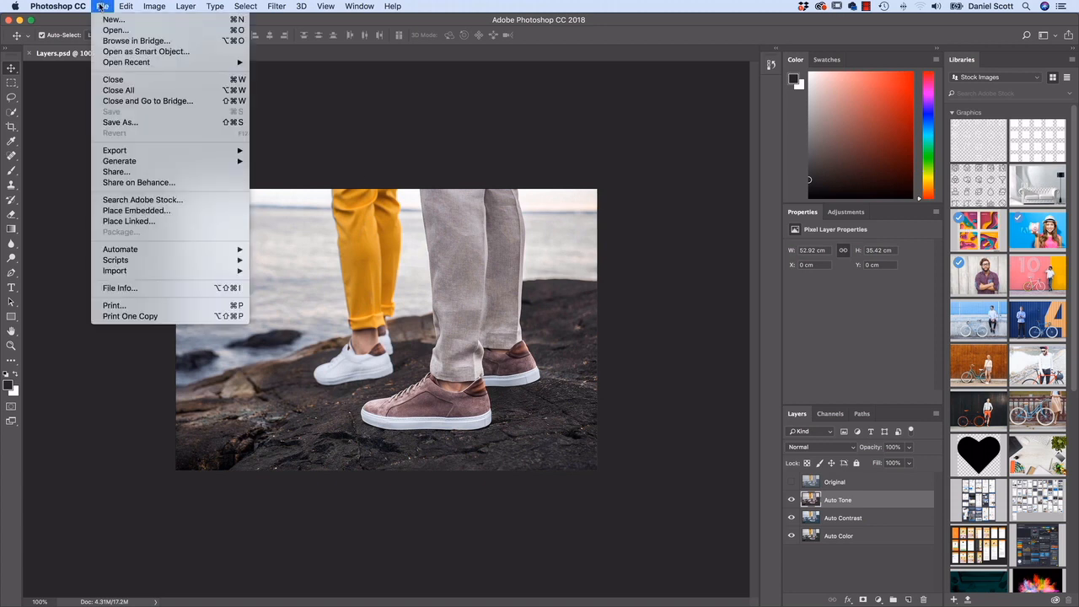